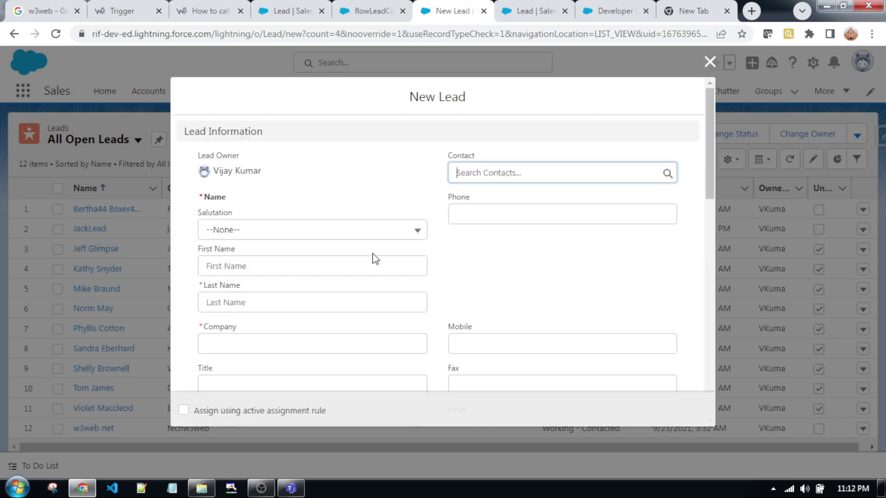
- Set the salutation to Mr. and enter the lead's first and last name
click(281, 231)
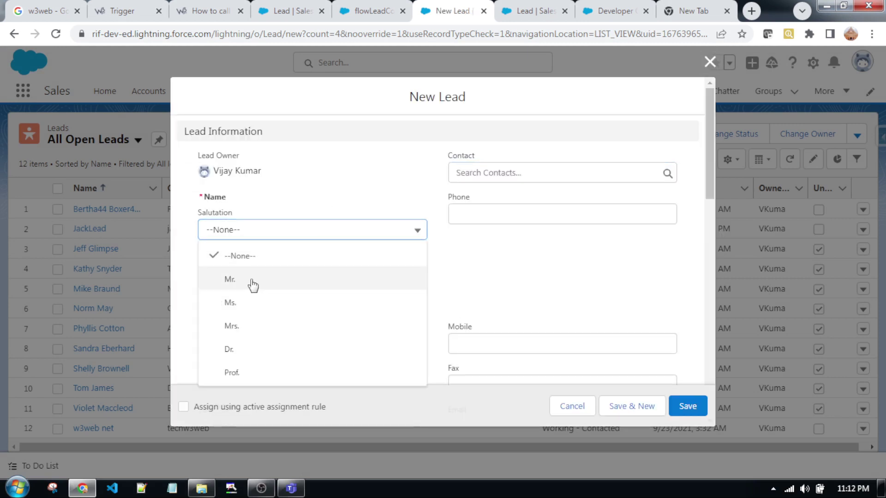
click(251, 281)
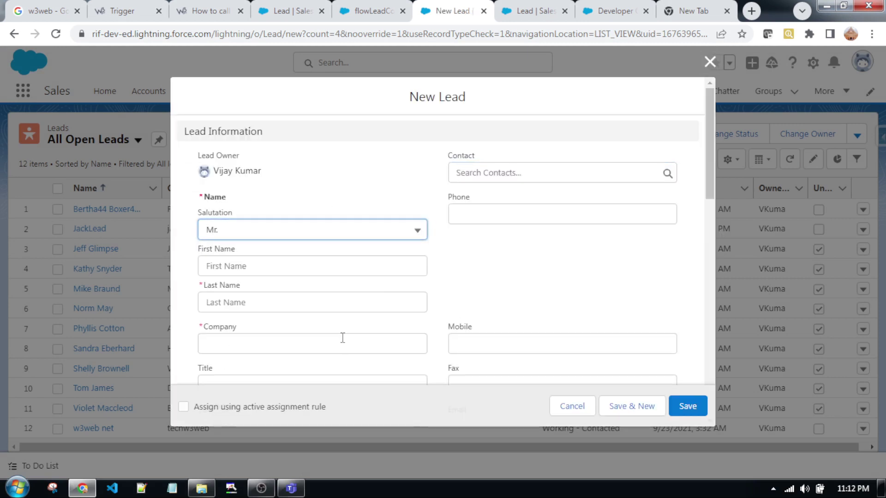
click(378, 264)
text(Test)
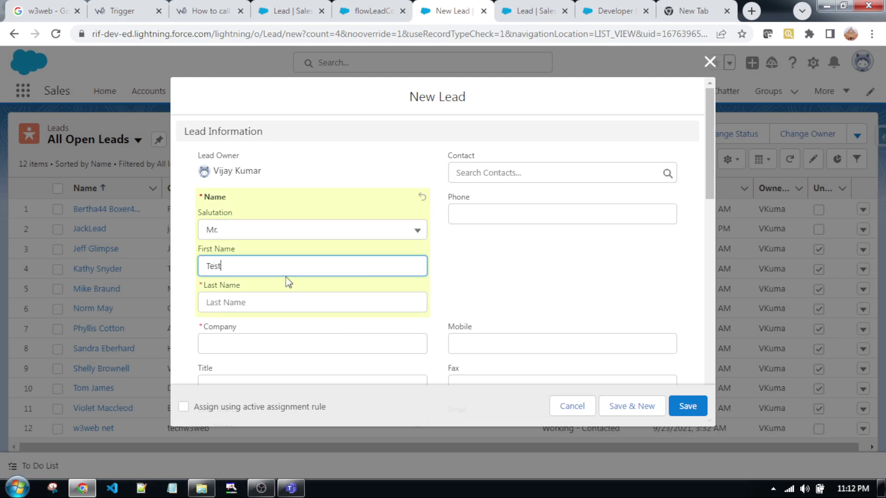
text( Lead)
click(348, 299)
text(Kumar)
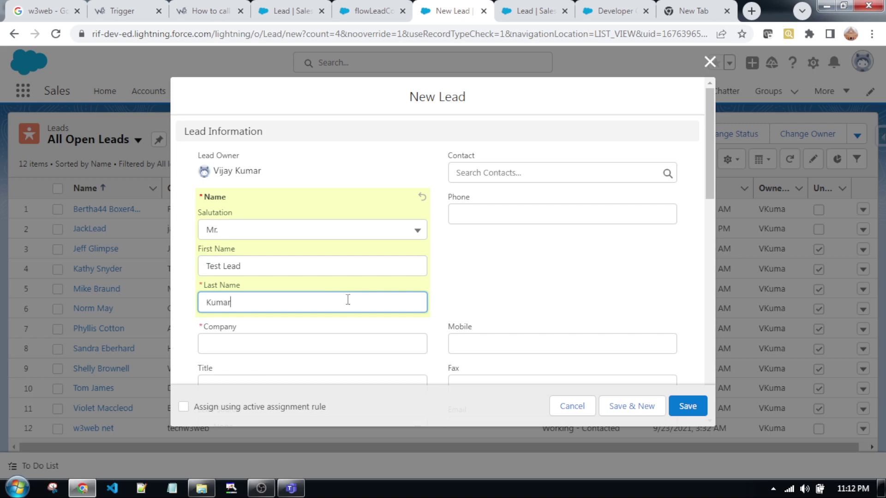
- Enter Test Co as the lead's company
scroll(348, 325, down, 2)
click(311, 277)
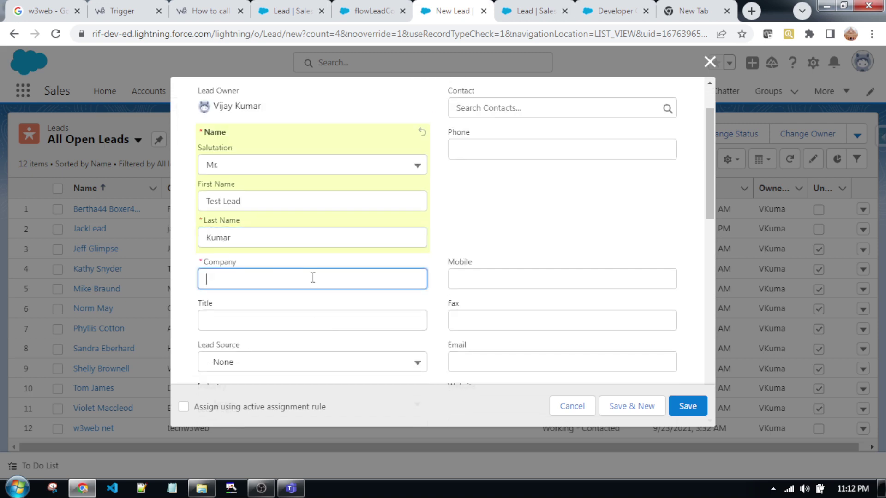
text(Test Co)
click(307, 325)
- Set Lead Source to Web and Lead Status to Working - Contacted
scroll(295, 325, down, 2)
click(367, 300)
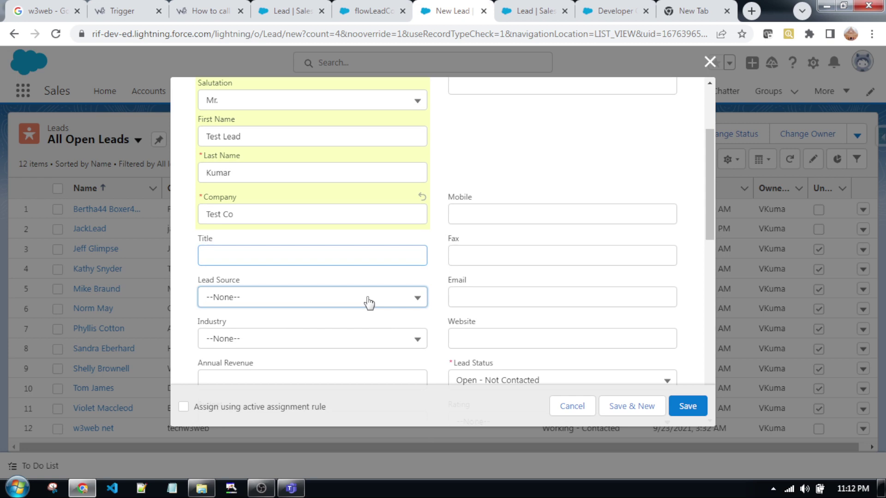
click(336, 361)
scroll(380, 346, down, 5)
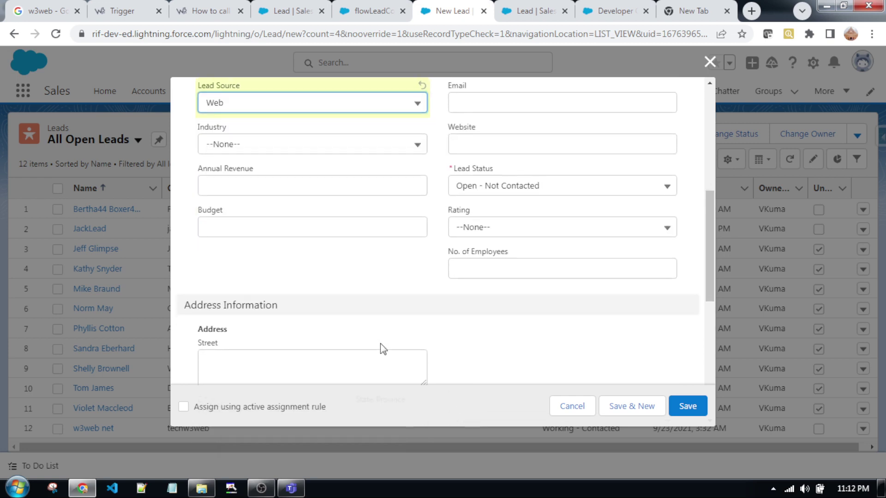
scroll(384, 344, up, 8)
scroll(401, 345, down, 5)
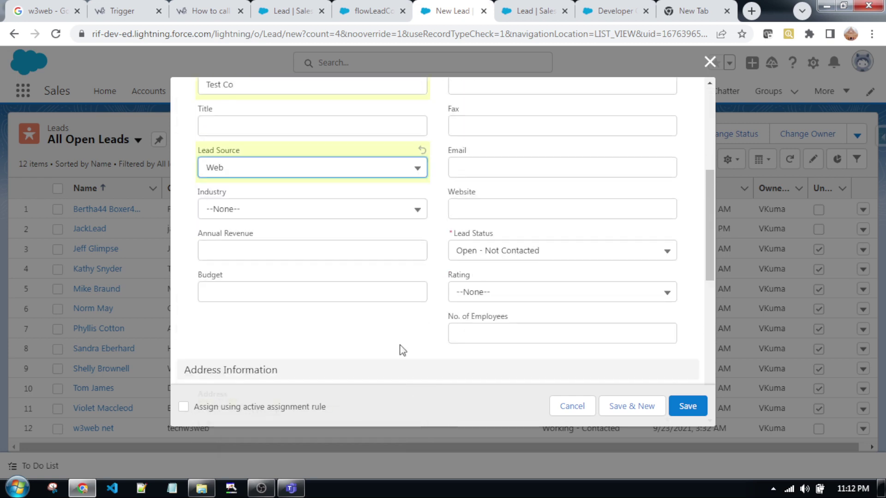
click(595, 255)
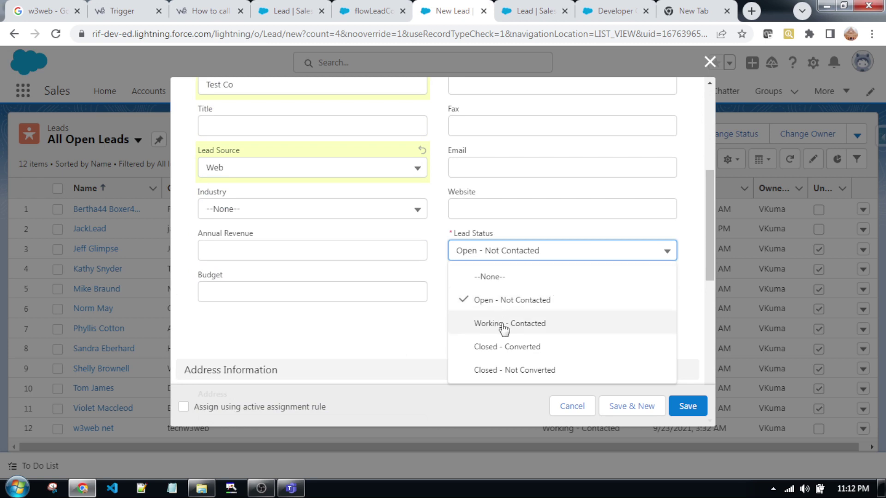
click(503, 323)
scroll(415, 336, down, 5)
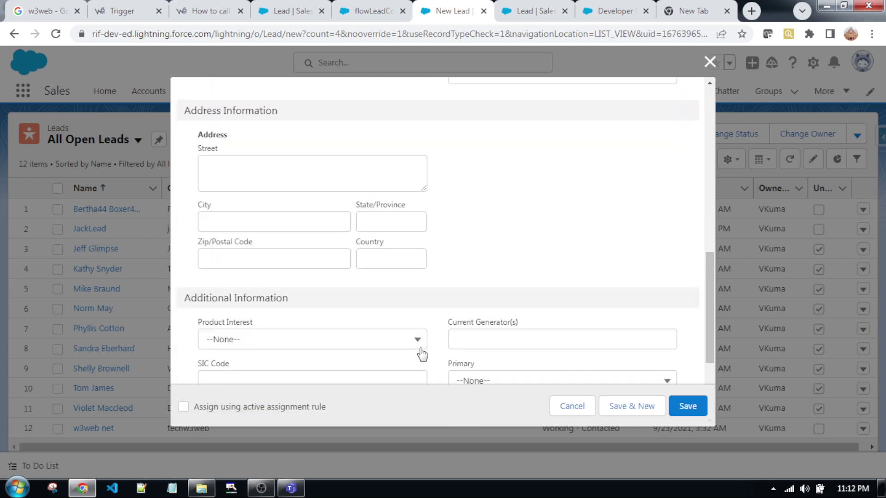
scroll(419, 348, up, 9)
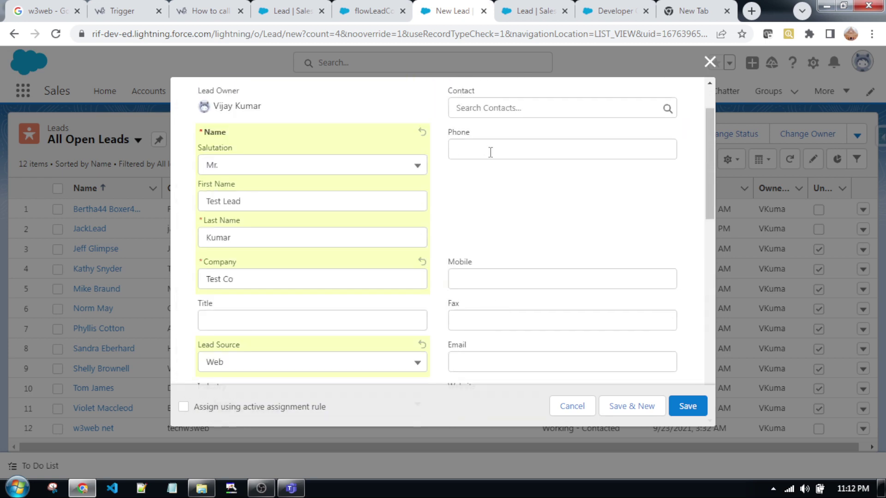
scroll(504, 213, up, 2)
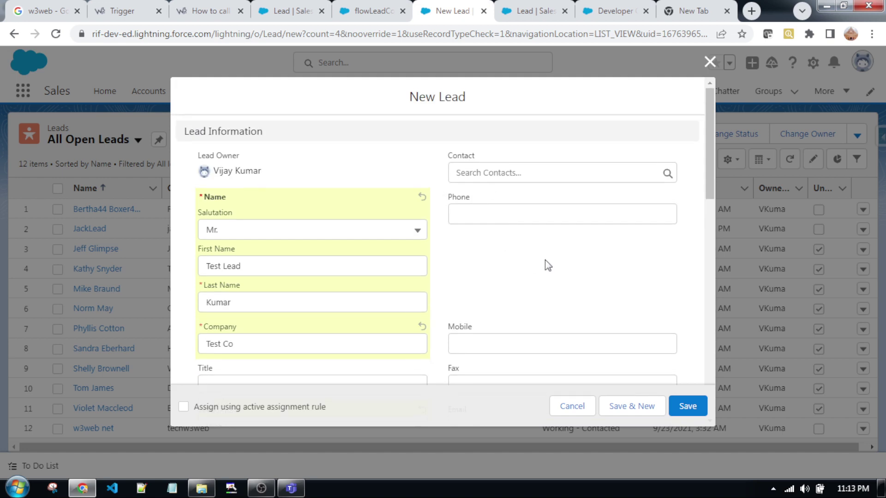
- Fill in the lead's phone number, then save the New Lead form
click(515, 216)
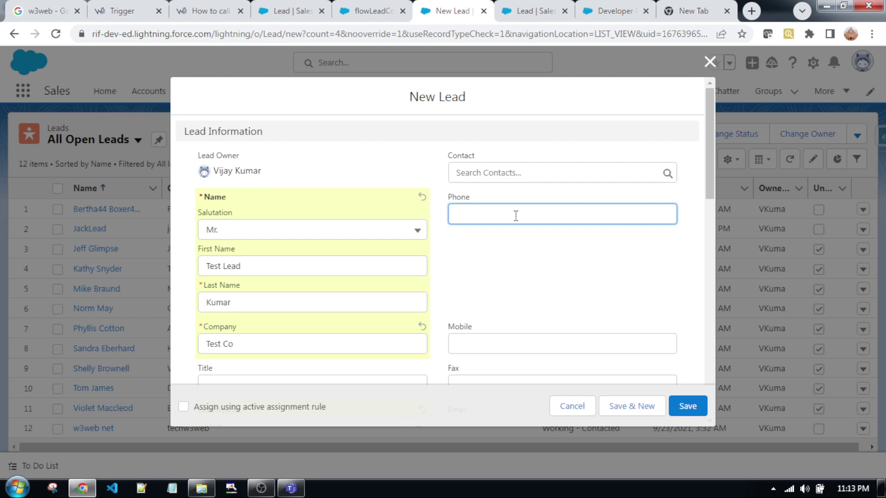
click(484, 252)
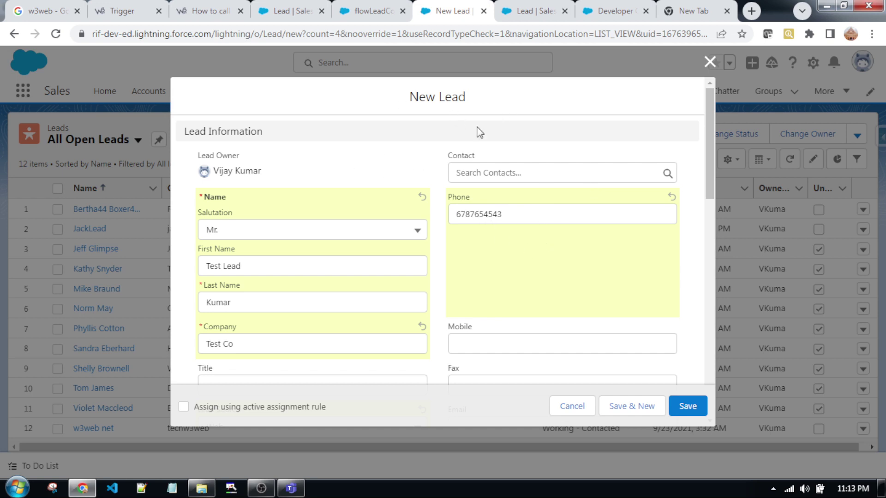
scroll(318, 256, down, 3)
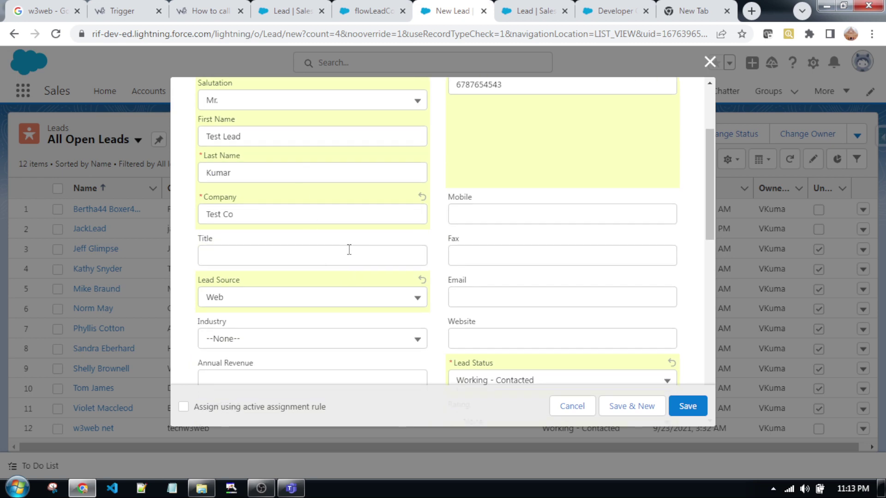
scroll(517, 288, up, 3)
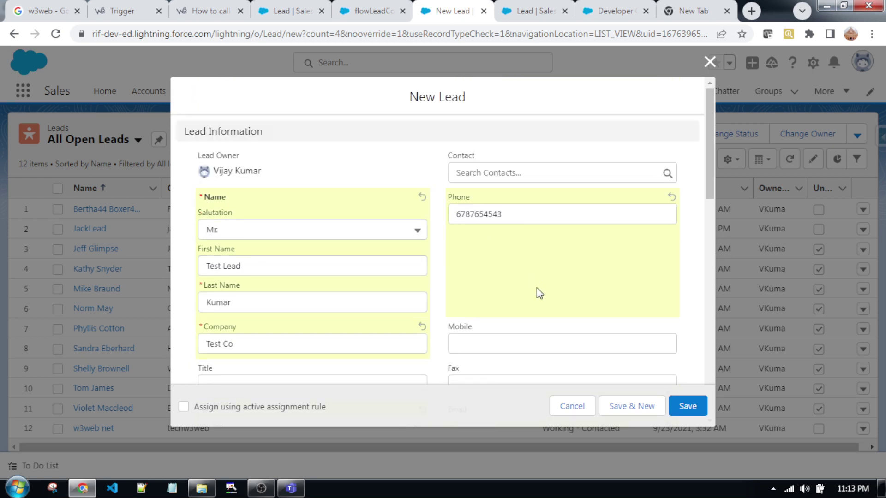
scroll(545, 293, down, 2)
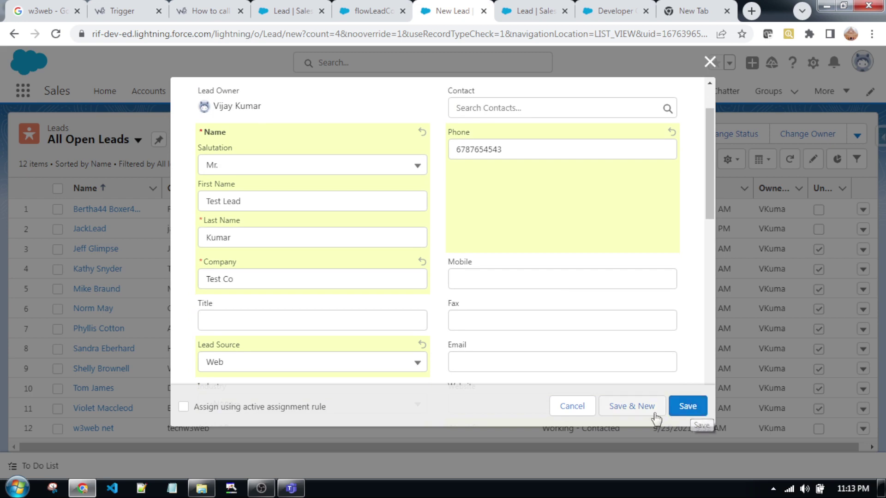
click(690, 409)
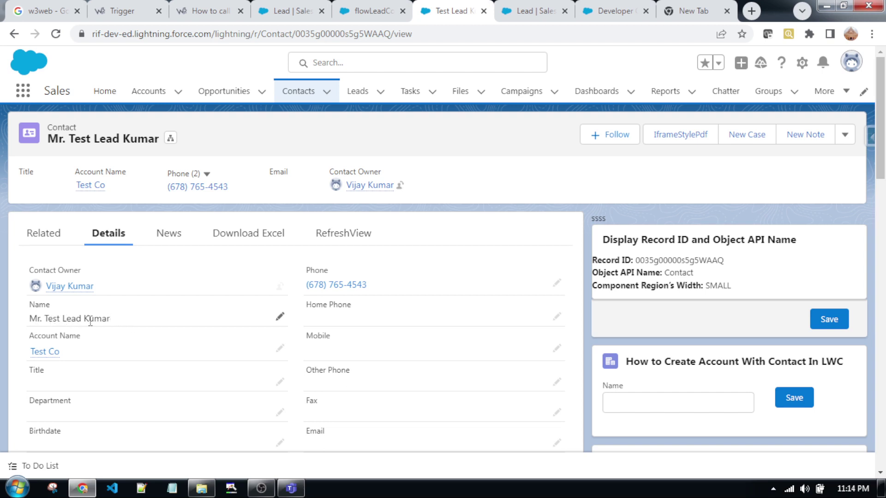
- Scroll through the new contact's details to check Account Name Test Co, Phone and Lead Source Web
scroll(214, 365, down, 2)
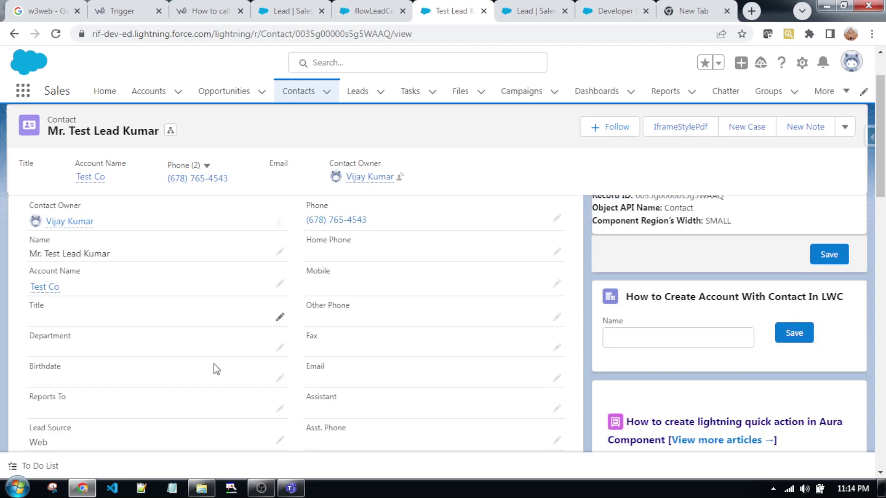
scroll(231, 374, up, 2)
scroll(400, 369, down, 2)
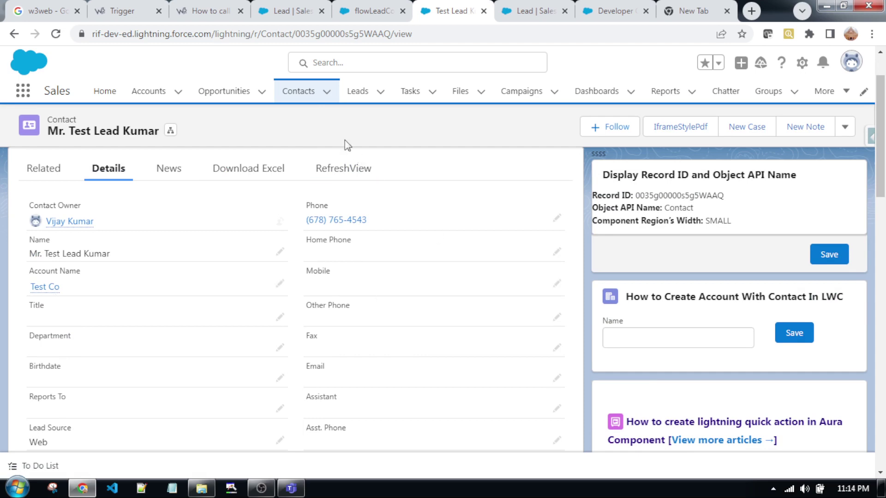
scroll(69, 277, up, 2)
scroll(19, 392, down, 2)
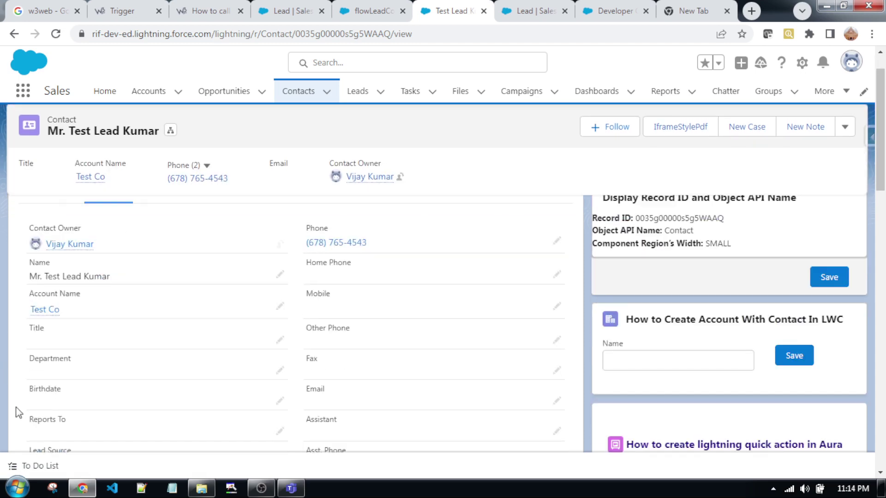
click(46, 288)
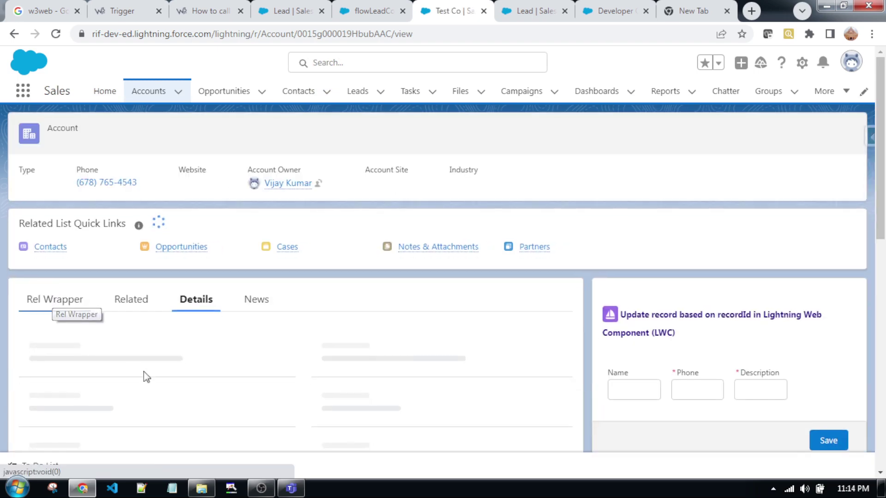
scroll(397, 383, down, 2)
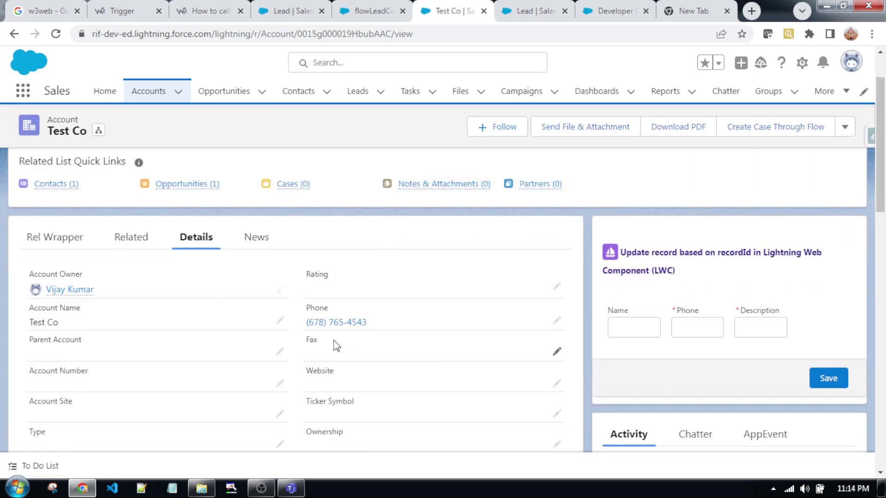
scroll(423, 379, down, 1)
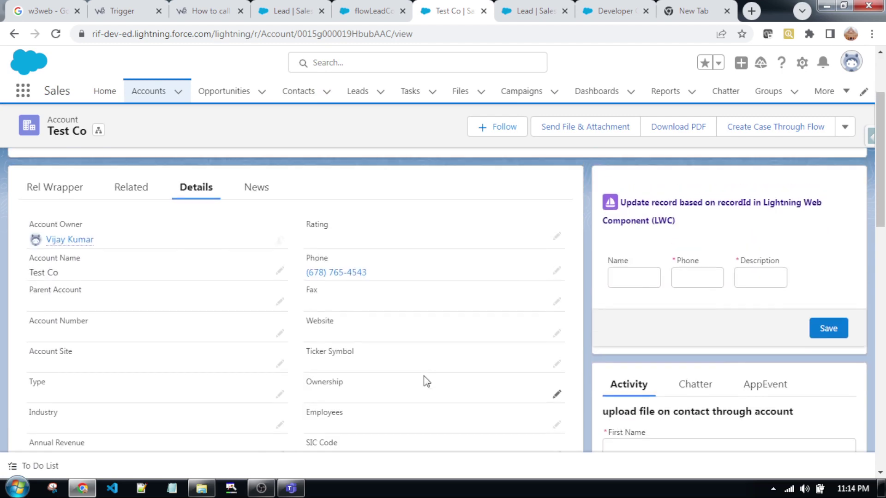
scroll(289, 350, up, 3)
scroll(120, 304, down, 2)
click(132, 237)
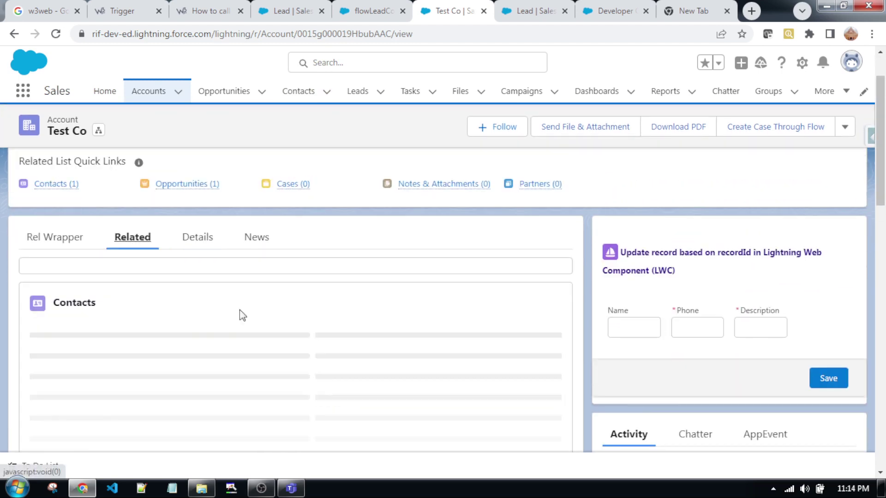
scroll(489, 316, down, 2)
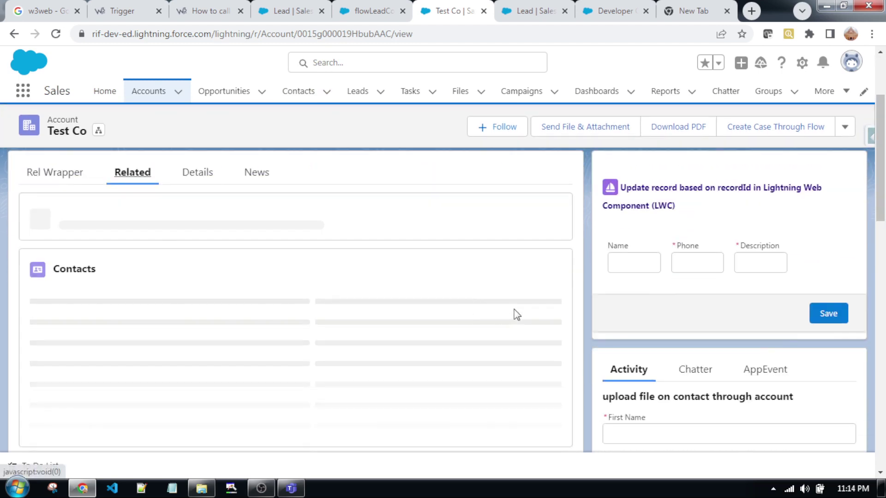
scroll(517, 315, down, 2)
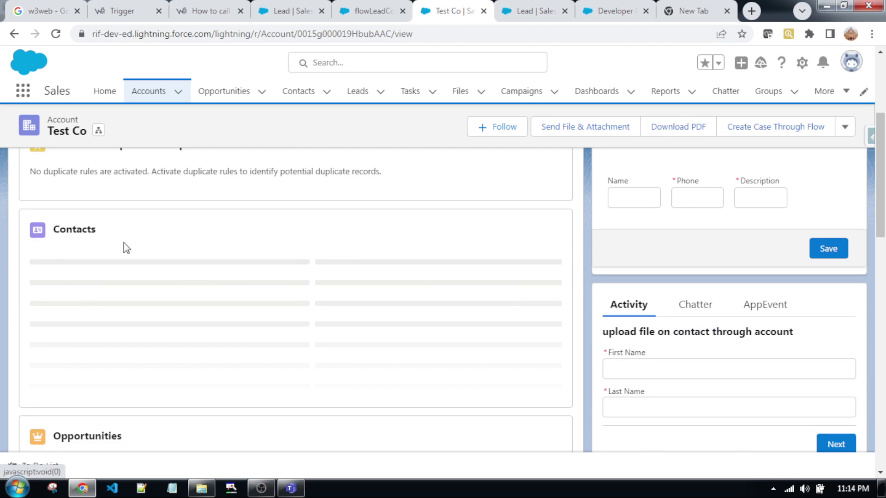
scroll(126, 247, down, 2)
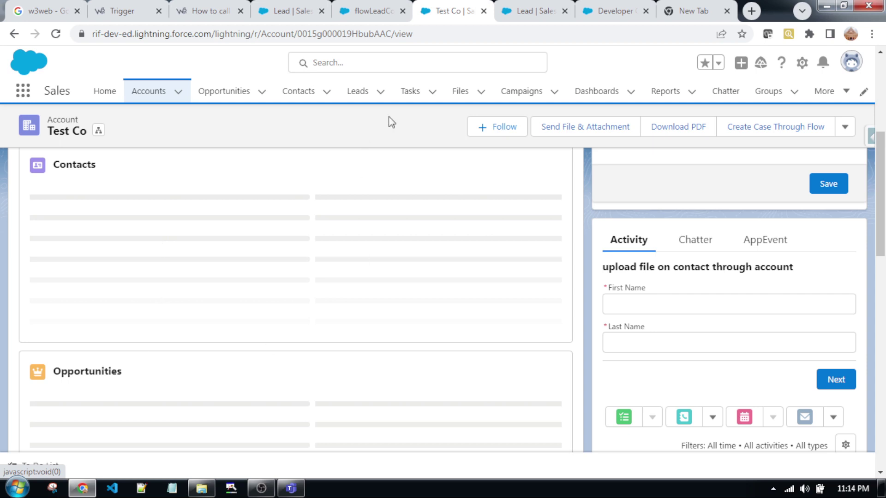
scroll(178, 353, up, 1)
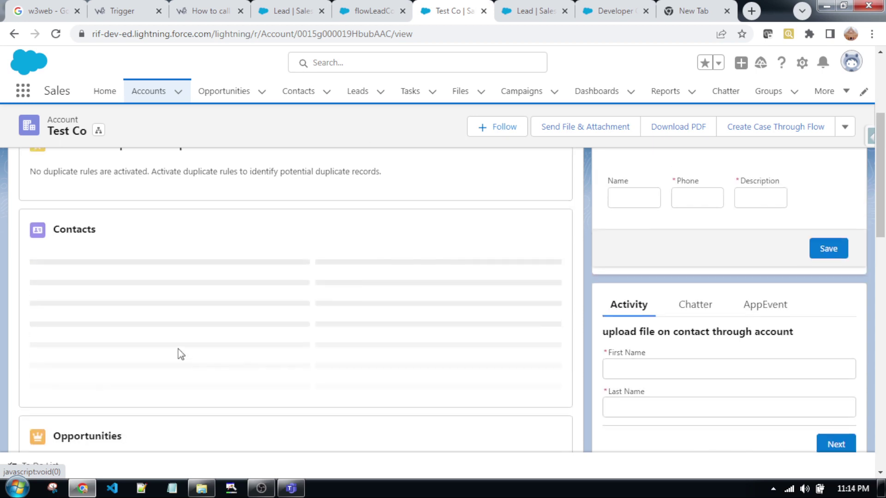
scroll(181, 352, down, 2)
scroll(184, 354, up, 1)
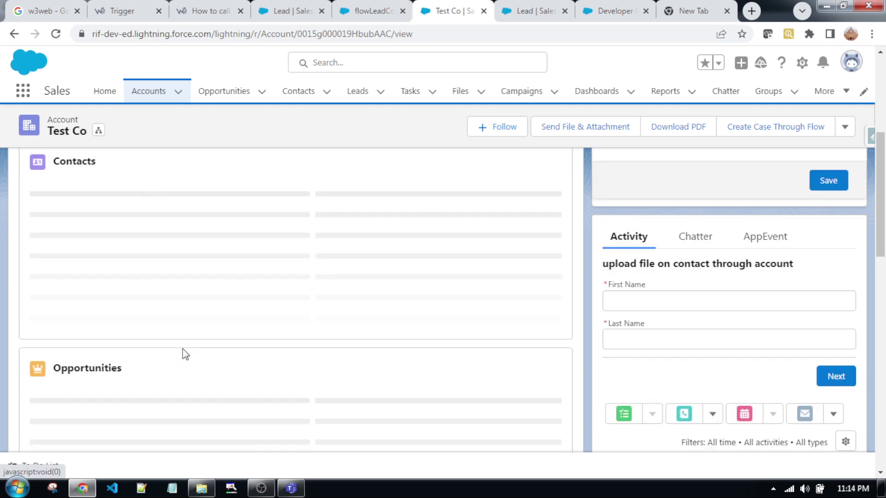
scroll(269, 220, up, 1)
scroll(316, 233, down, 1)
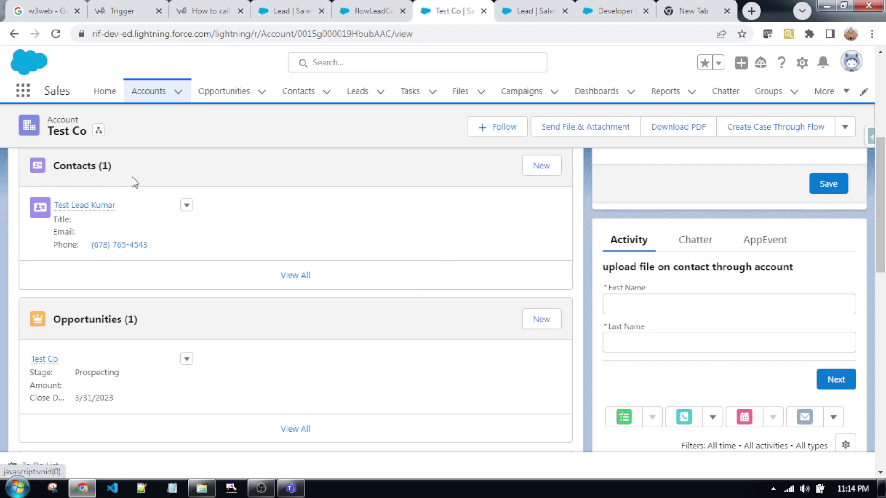
scroll(103, 308, down, 1)
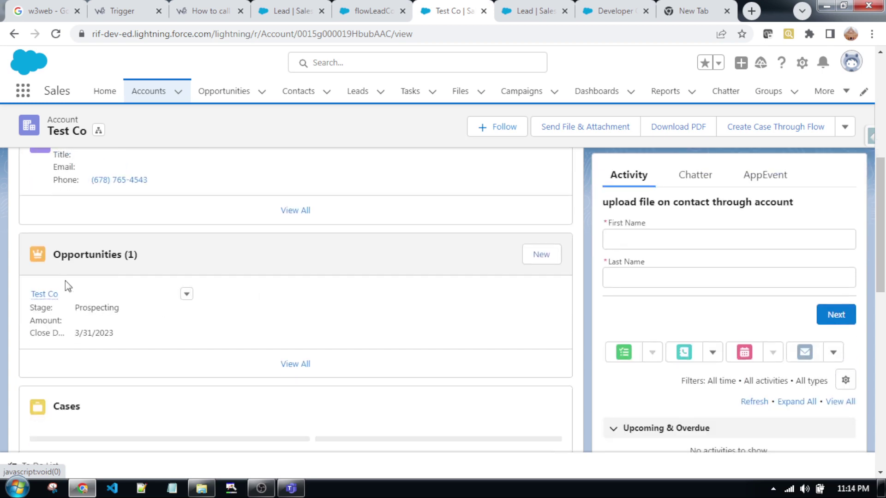
scroll(248, 324, up, 2)
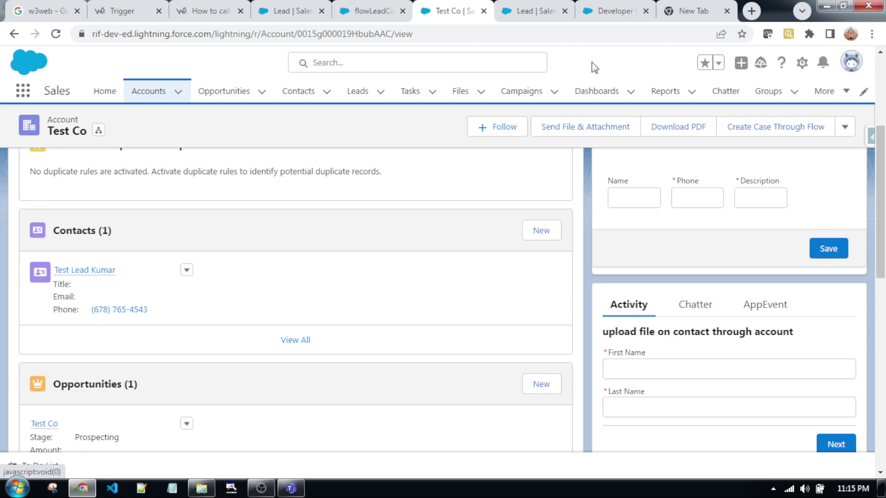
- In the w3web article, highlight the Create Apex Class Controller step
click(205, 12)
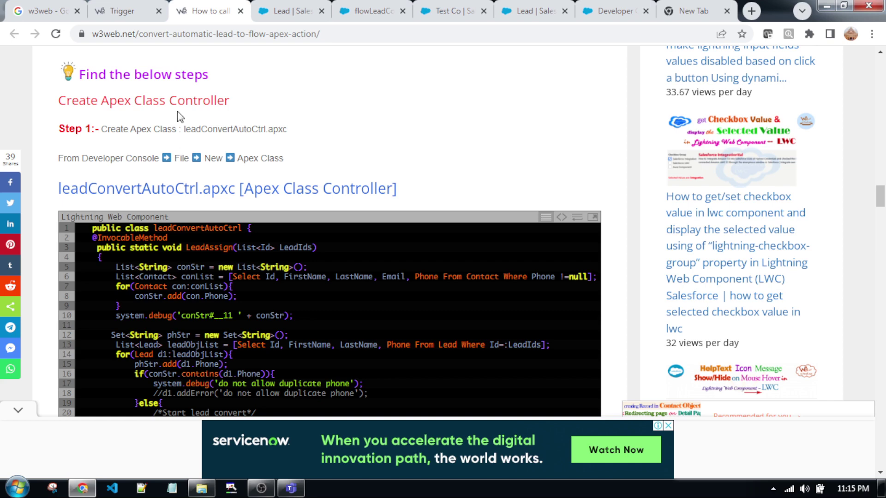
drag(227, 108, 290, 113)
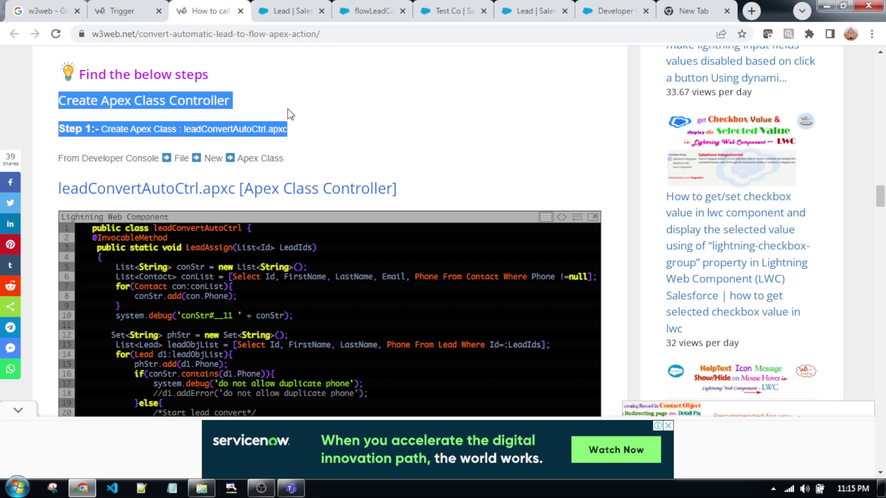
click(377, 126)
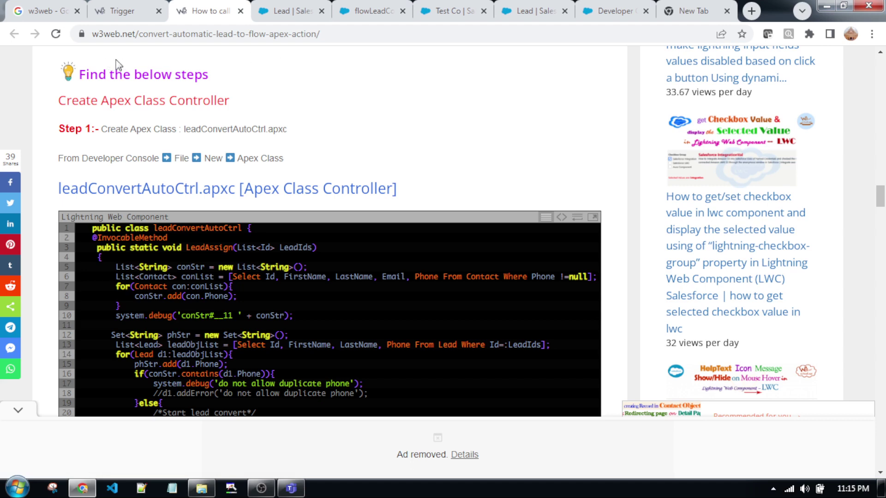
triple_click(62, 130)
click(63, 131)
scroll(504, 175, down, 2)
scroll(135, 125, up, 2)
scroll(445, 192, down, 8)
scroll(261, 312, up, 10)
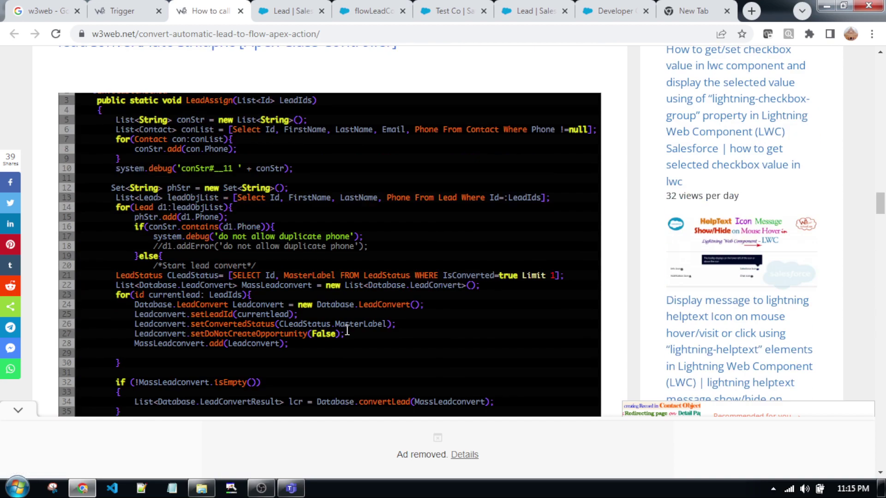
scroll(363, 200, down, 2)
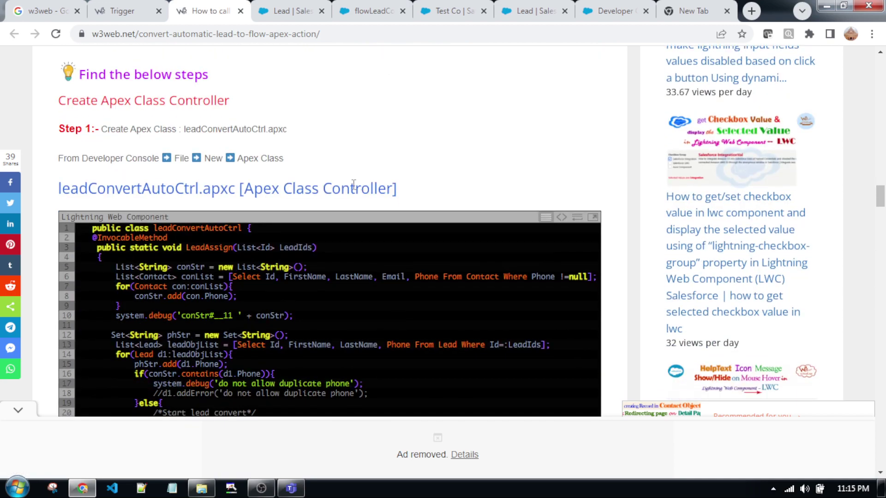
- Highlight the class name leadConvertAutoCtrl and the flow name flowLeadConvertAuto in the article
drag(184, 129, 268, 133)
scroll(467, 187, down, 10)
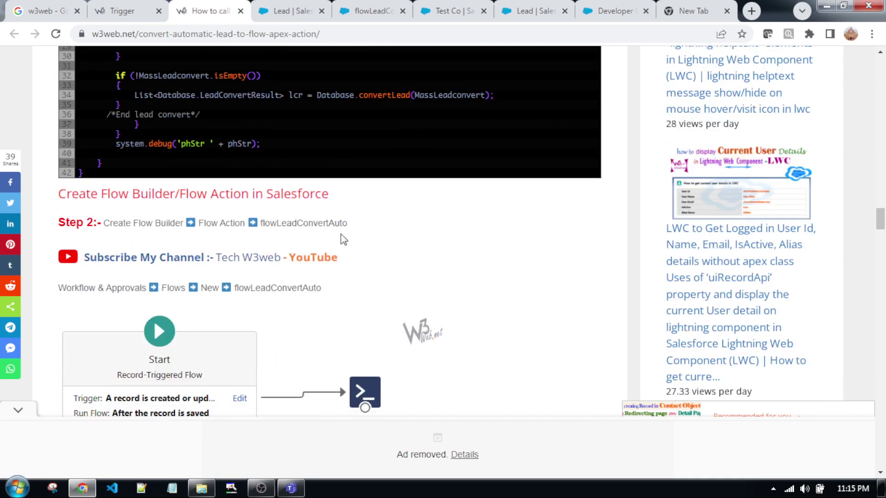
drag(350, 227, 259, 230)
scroll(378, 258, up, 8)
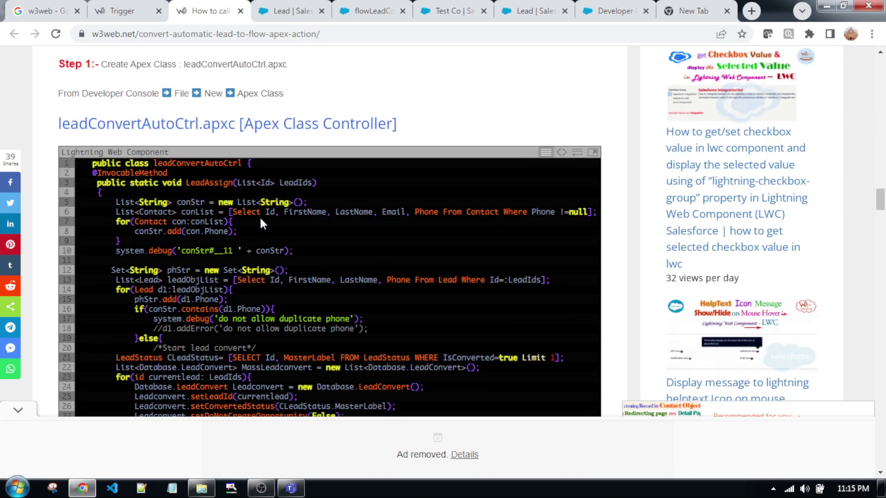
scroll(419, 246, down, 8)
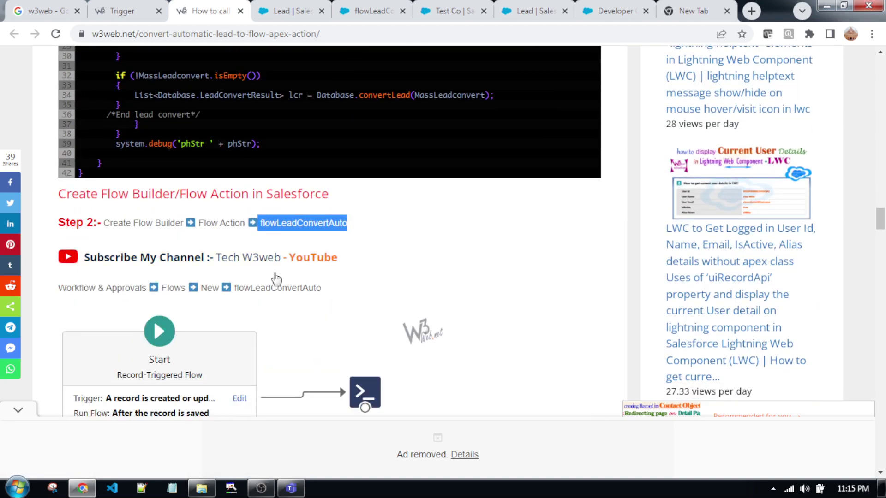
click(390, 225)
scroll(400, 231, up, 4)
scroll(401, 275, up, 4)
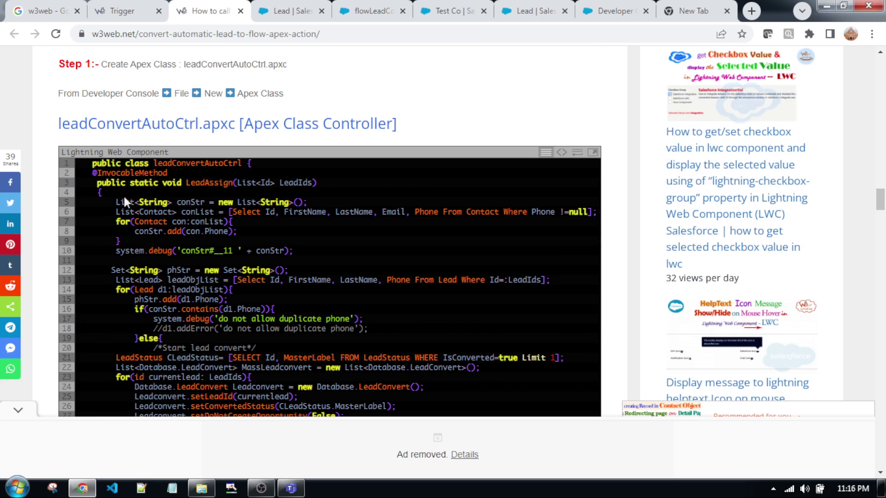
drag(93, 173, 178, 173)
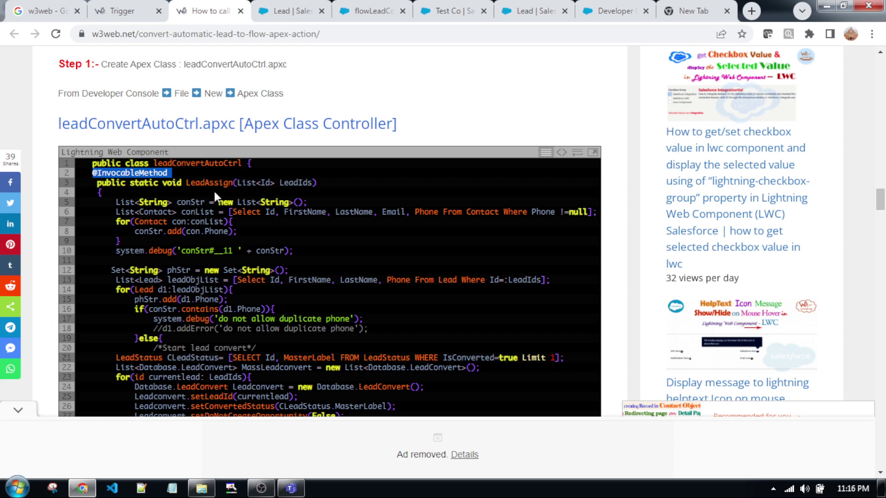
click(144, 186)
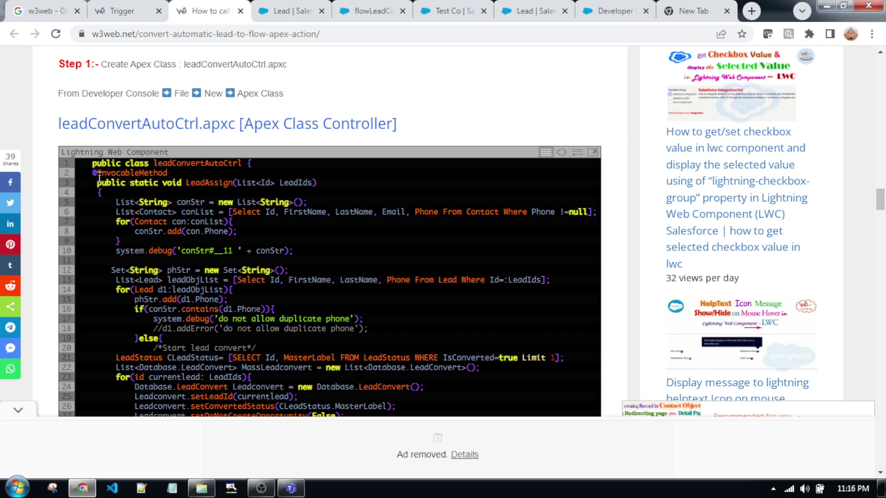
drag(93, 176, 178, 173)
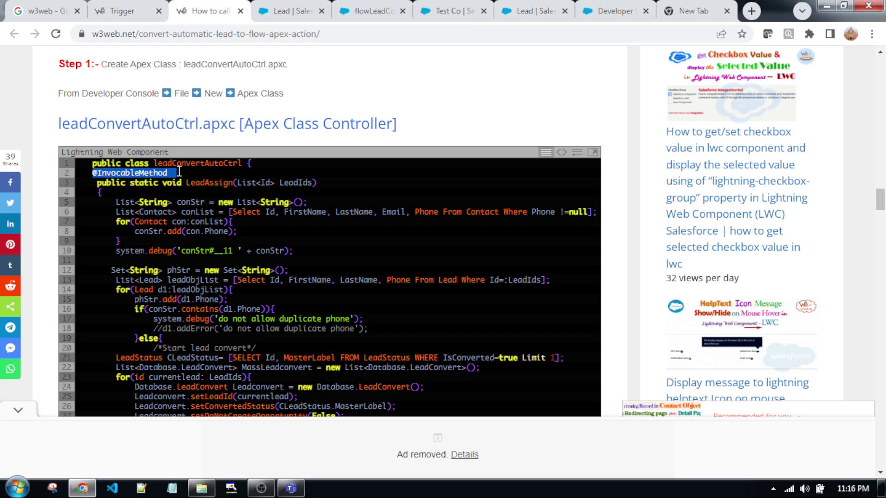
double_click(218, 164)
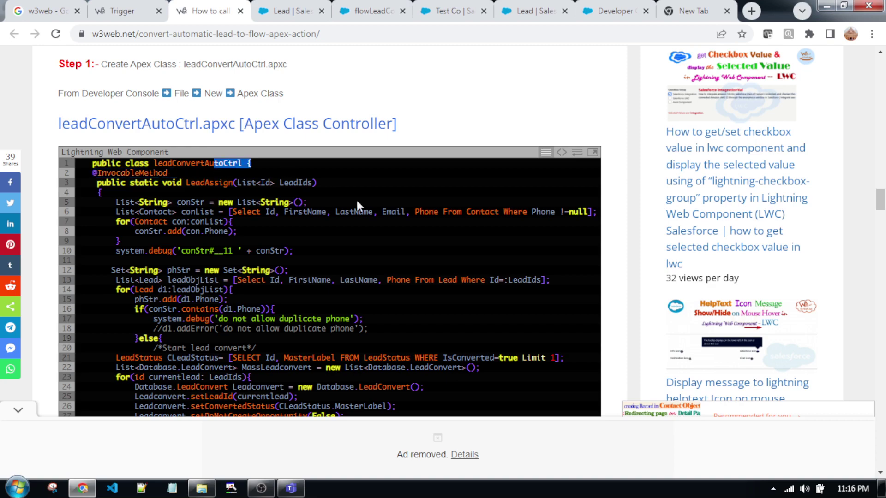
scroll(406, 212, down, 5)
scroll(428, 233, down, 3)
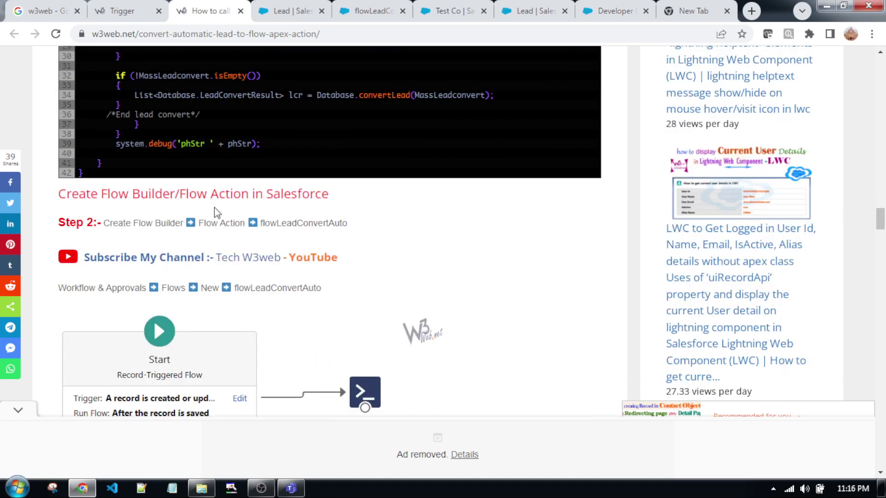
drag(350, 198, 263, 195)
scroll(407, 272, up, 9)
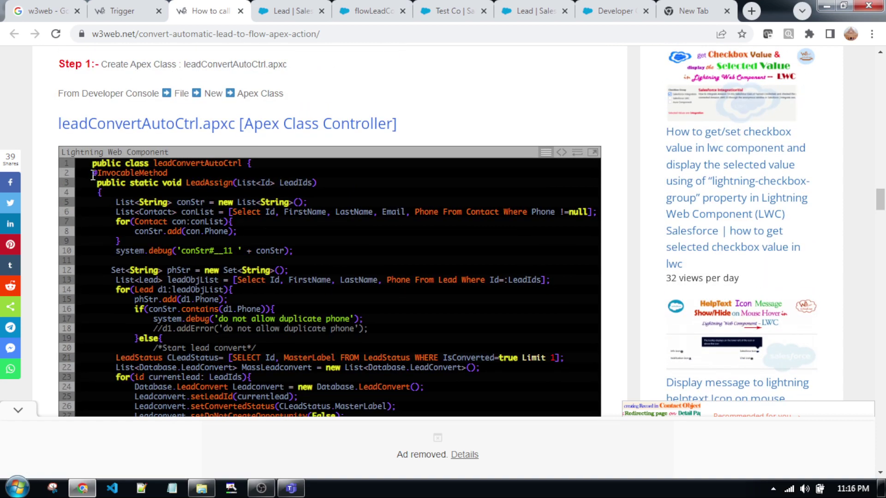
drag(93, 174, 174, 174)
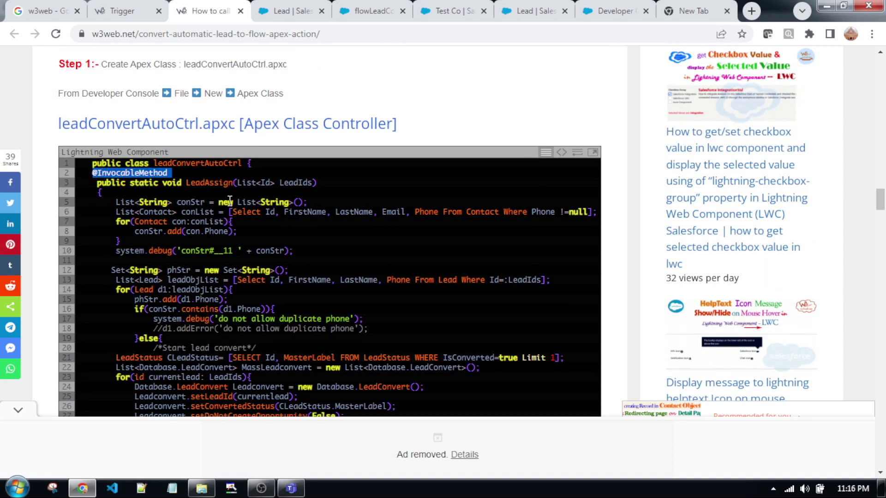
scroll(453, 201, down, 7)
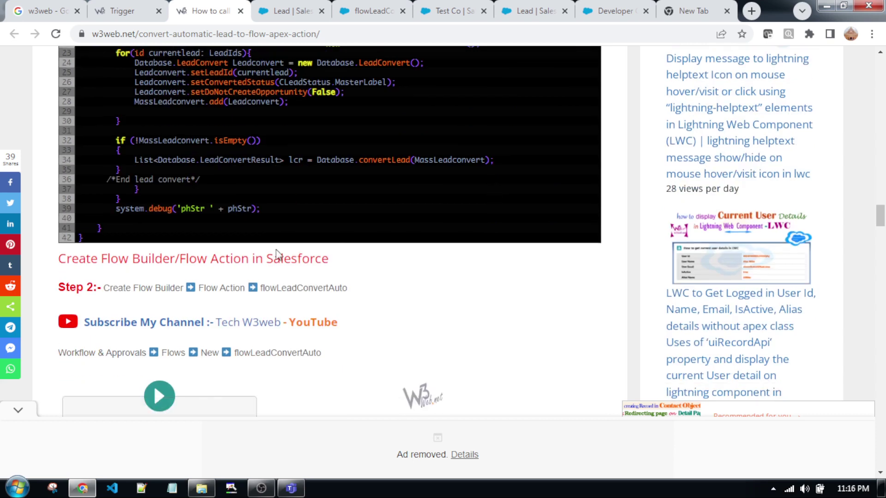
drag(175, 259, 328, 260)
click(411, 295)
scroll(409, 293, up, 4)
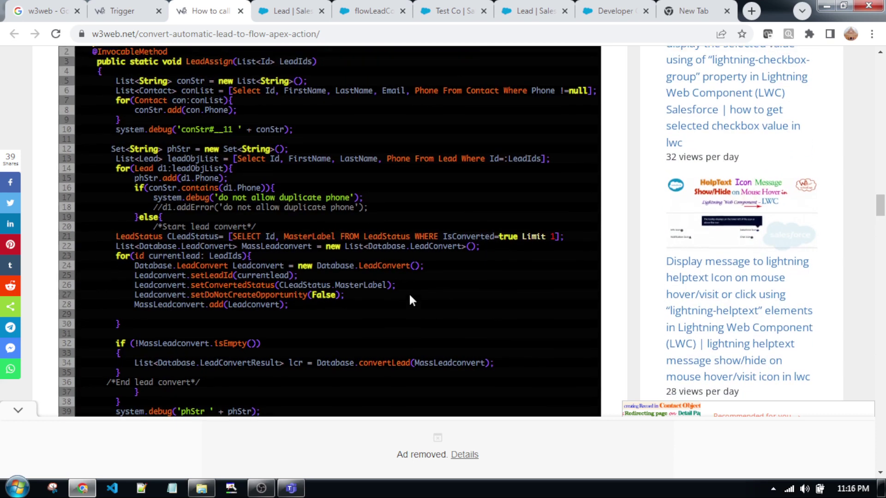
scroll(409, 295, up, 3)
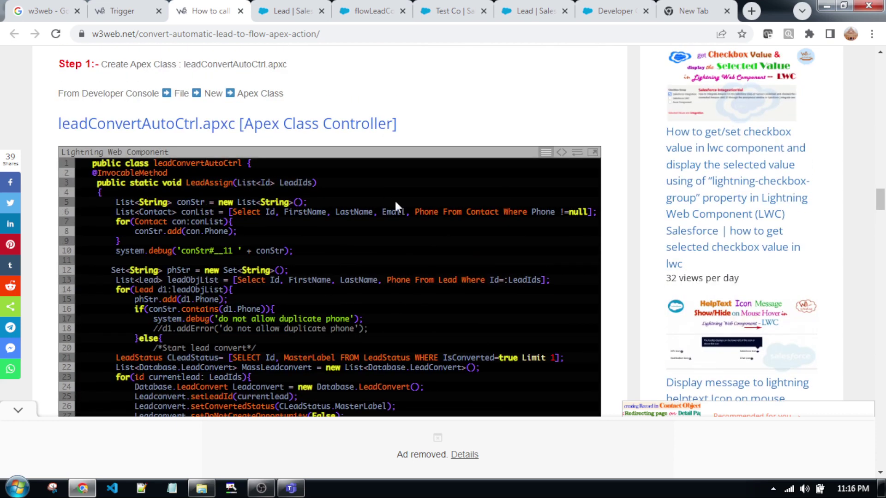
- Open the Apex code in its own window and select the entire listing
click(592, 153)
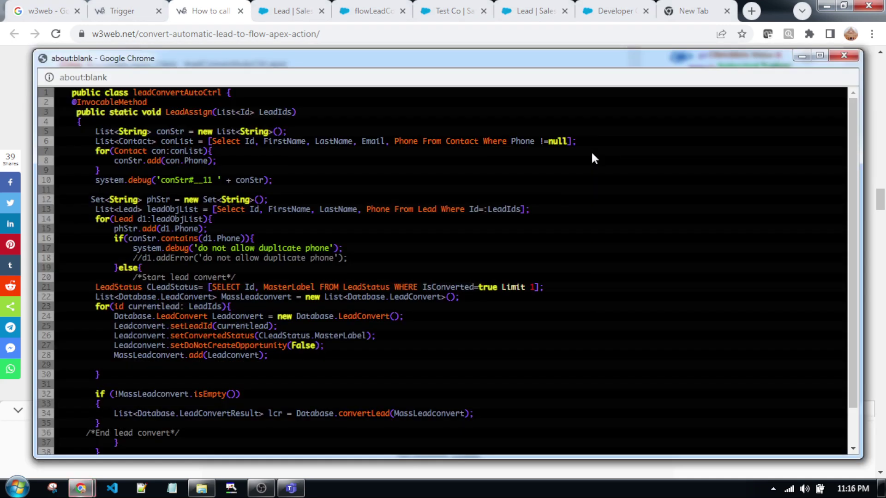
drag(71, 94, 157, 215)
scroll(139, 215, down, 1)
drag(101, 443, 154, 448)
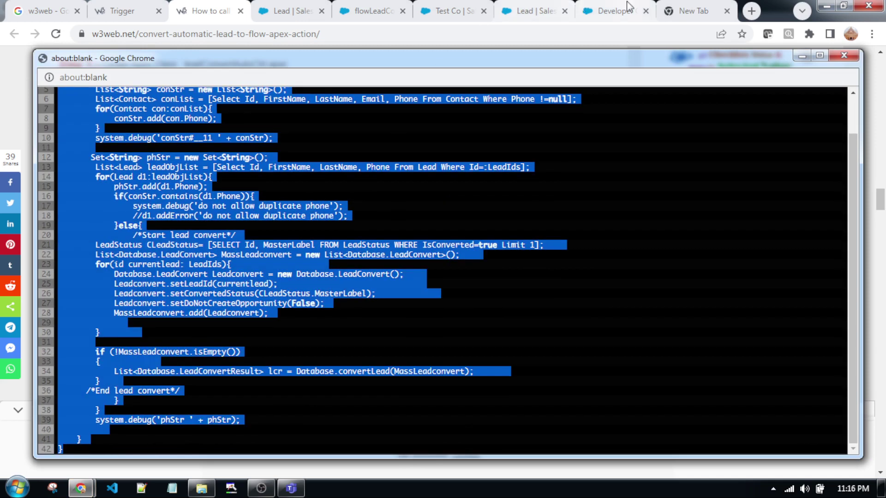
click(614, 10)
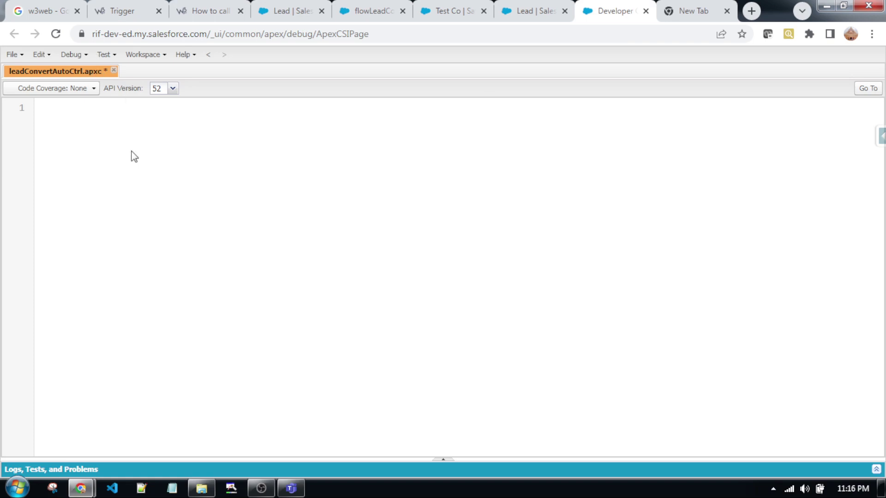
- Paste the copied Apex code into the empty leadConvertAutoCtrl.apxc editor
click(101, 134)
key(ctrl+v)
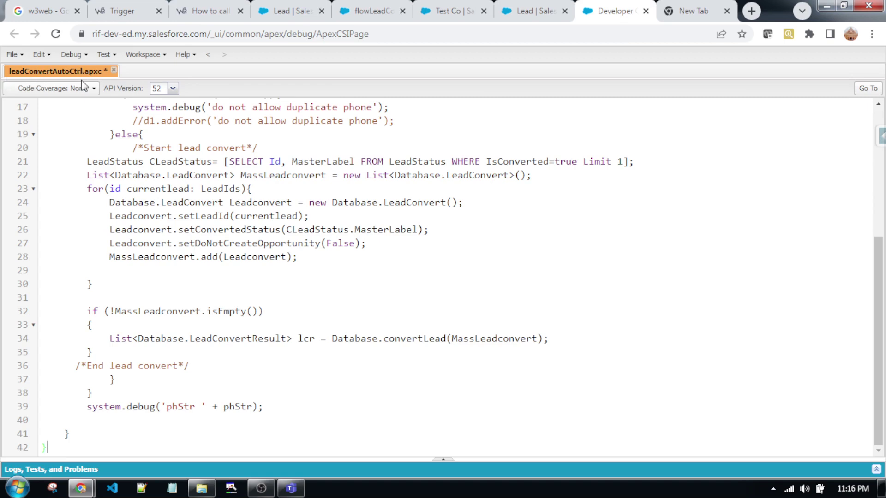
scroll(134, 216, up, 1)
scroll(134, 215, up, 1)
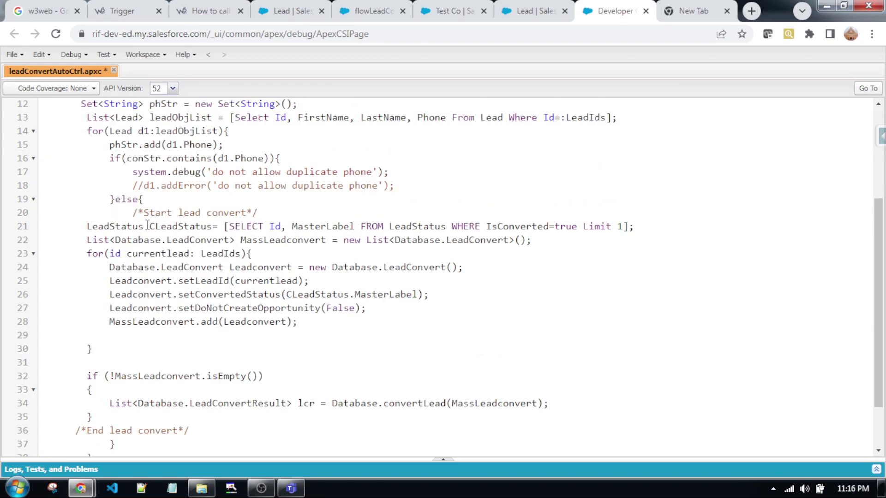
scroll(242, 257, up, 4)
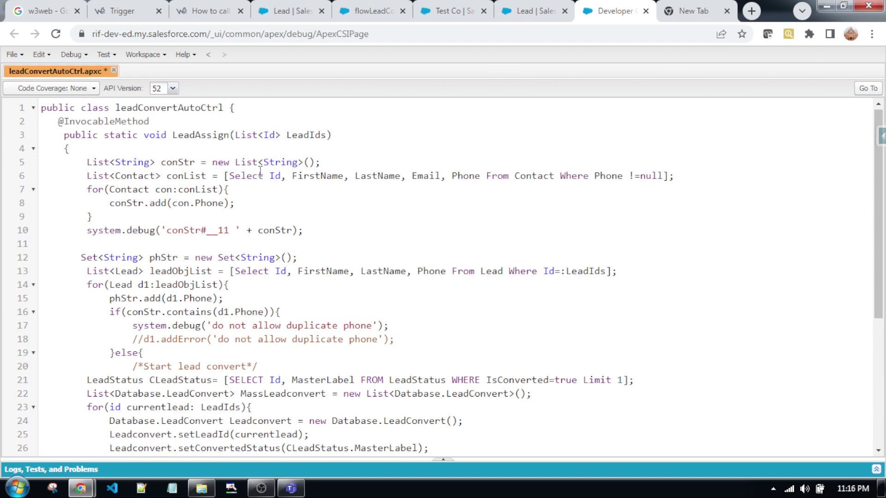
- Recheck the class name in the article, then save the leadConvertAutoCtrl class with Ctrl+S
click(216, 10)
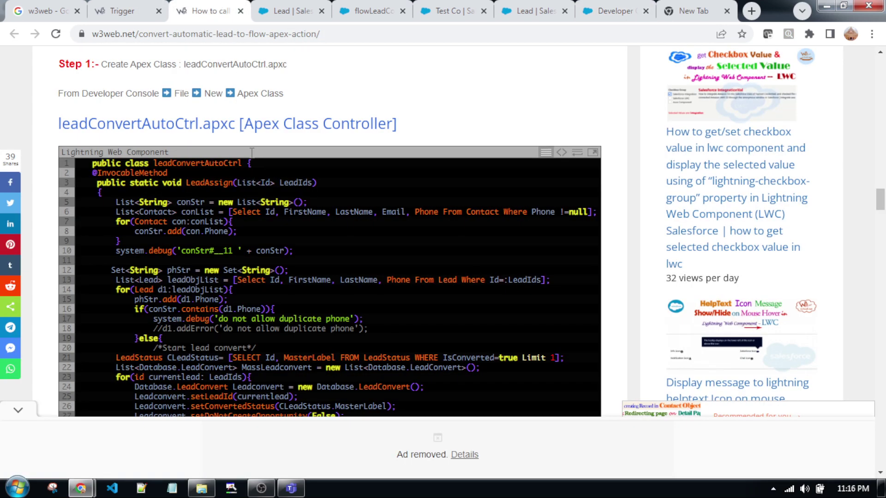
mouse_move(62, 123)
mouse_down()
mouse_move(230, 125)
mouse_move(58, 125)
mouse_up()
click(211, 124)
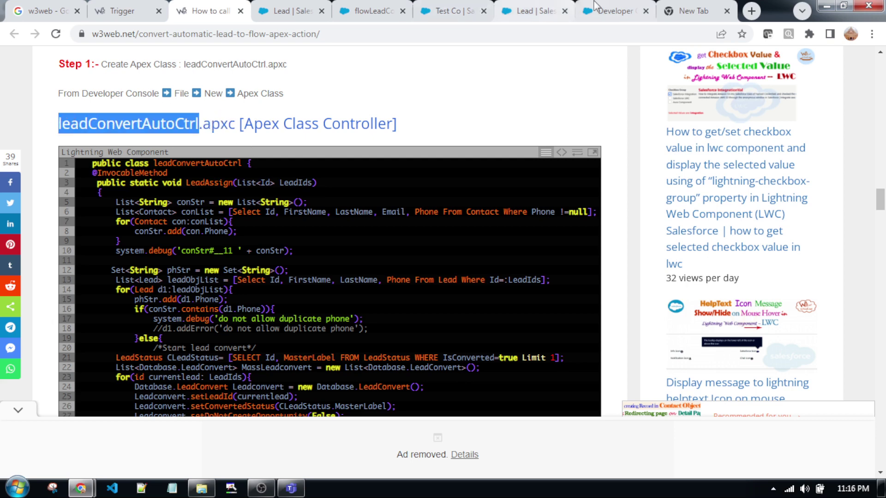
click(602, 10)
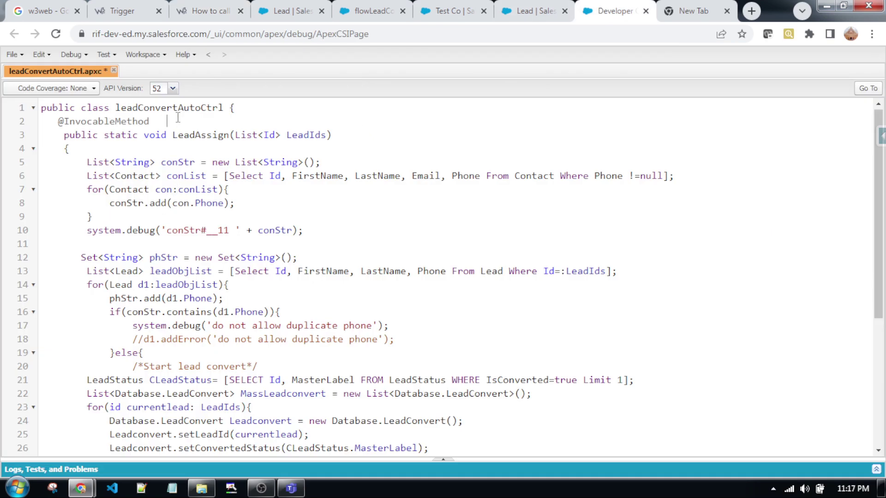
key(ctrl+s)
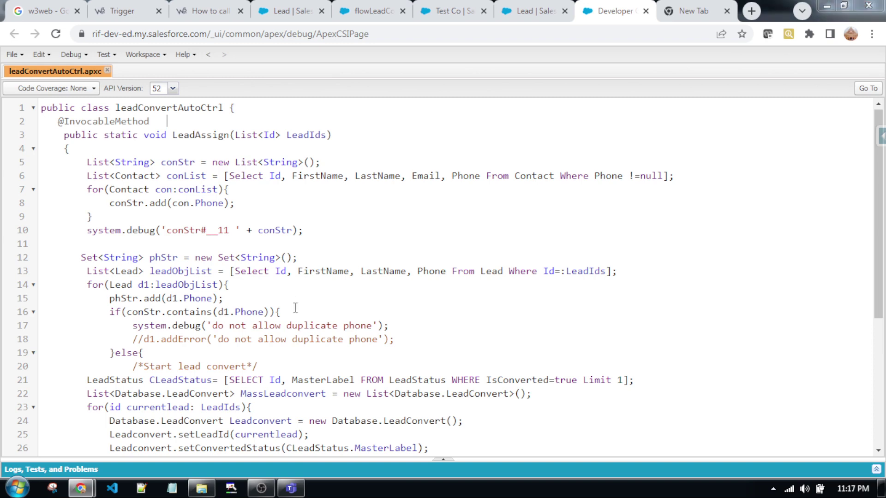
- Find flowLeadConvertAuto in the article's Step 2, then go to that flow in Flow Builder
click(193, 5)
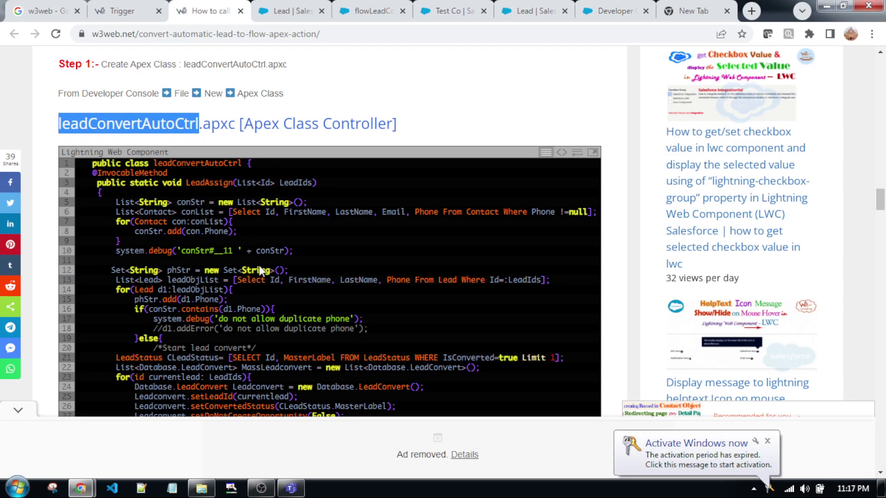
scroll(331, 275, down, 8)
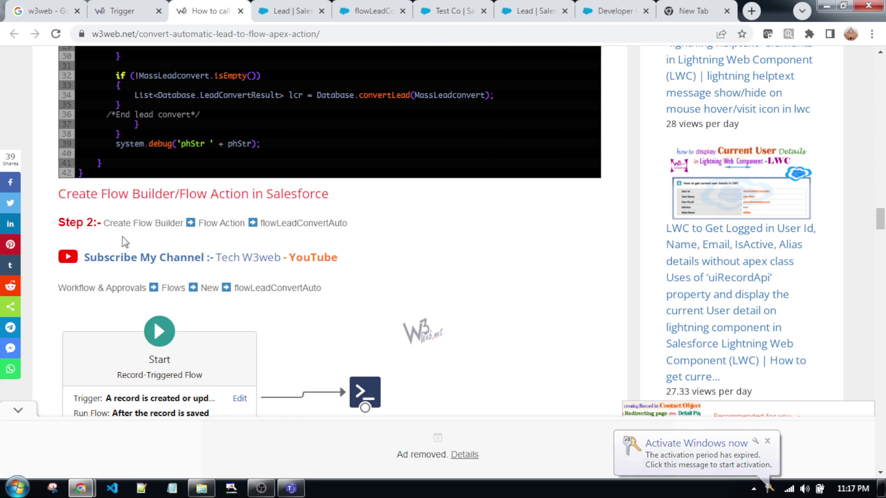
drag(348, 223, 259, 223)
click(298, 240)
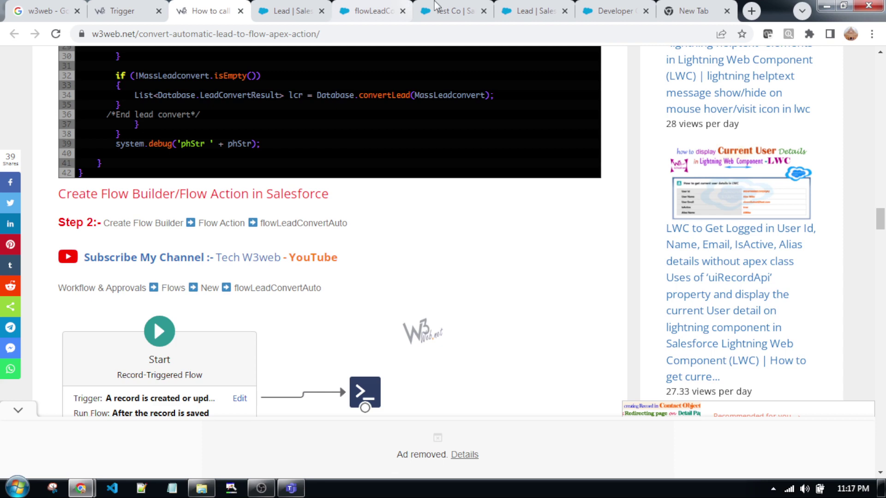
click(372, 17)
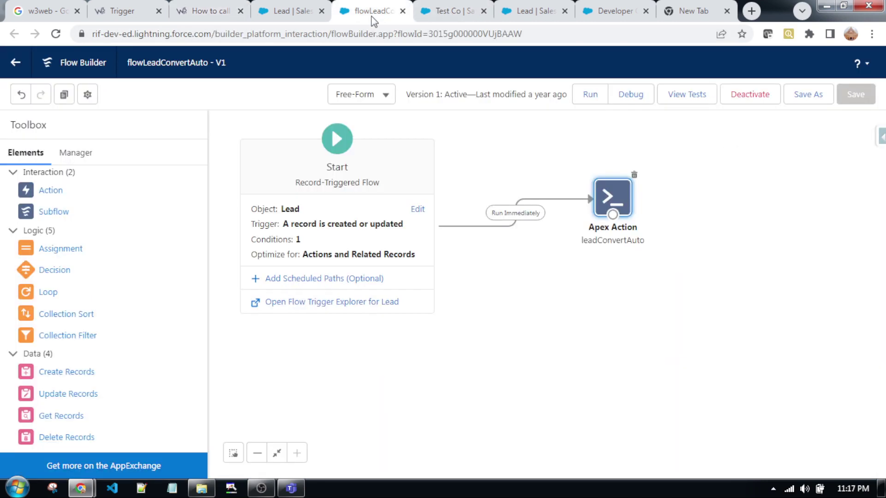
click(327, 224)
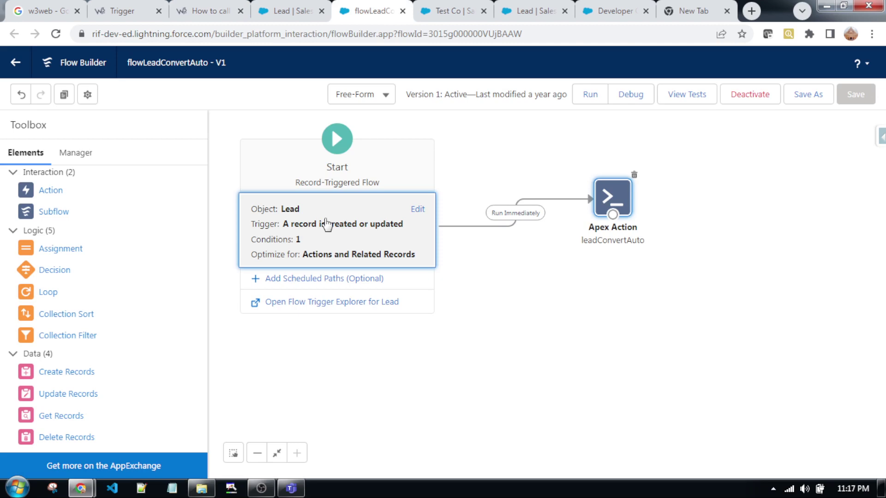
double_click(327, 224)
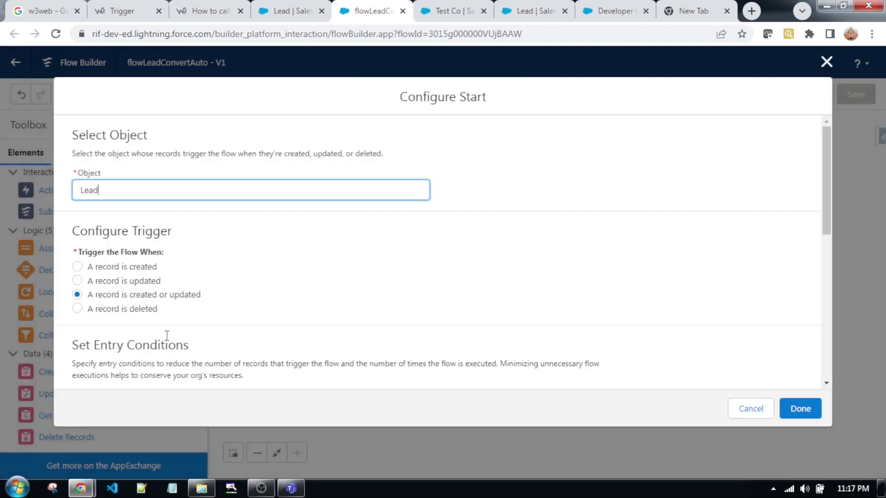
scroll(396, 305, down, 3)
scroll(396, 304, down, 3)
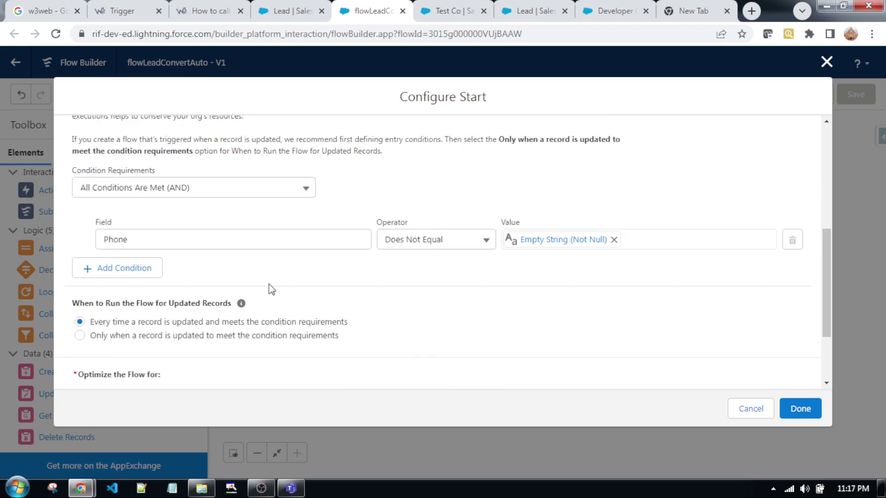
scroll(401, 237, up, 3)
scroll(431, 267, down, 4)
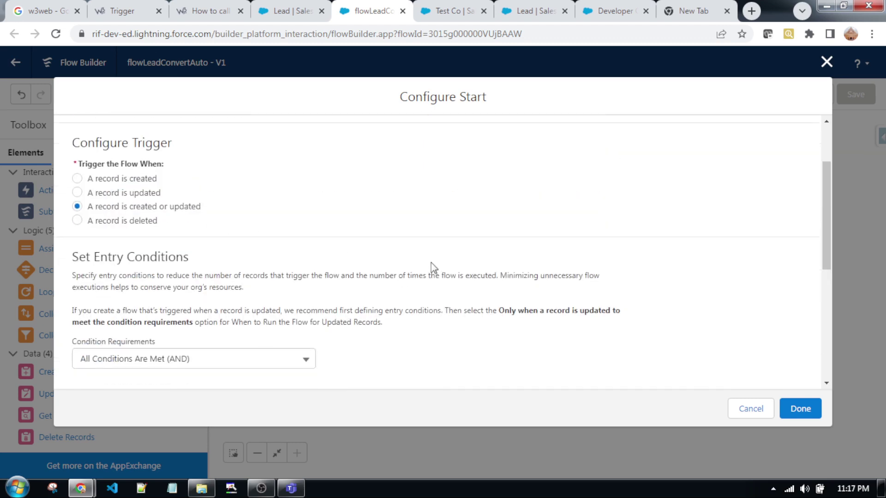
mouse_move(241, 239)
scroll(241, 238, up, 1)
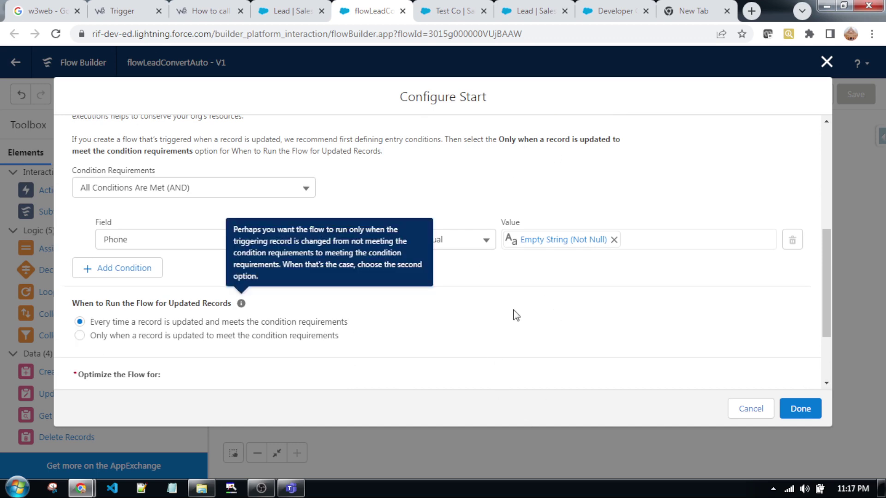
click(138, 239)
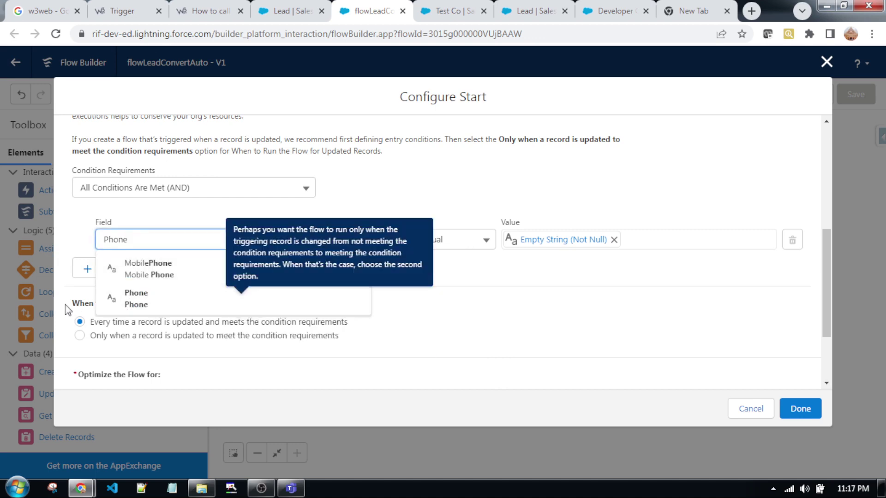
scroll(579, 303, down, 2)
scroll(579, 306, up, 1)
scroll(580, 305, down, 1)
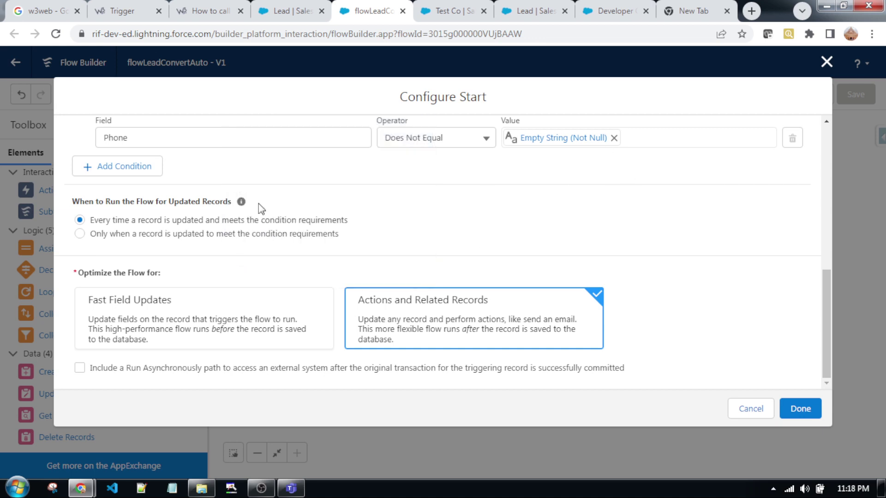
scroll(685, 316, up, 1)
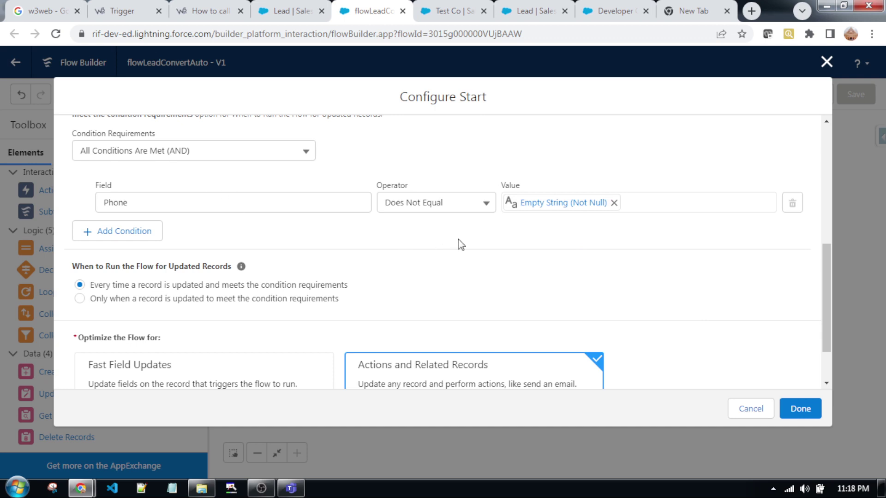
scroll(482, 250, up, 2)
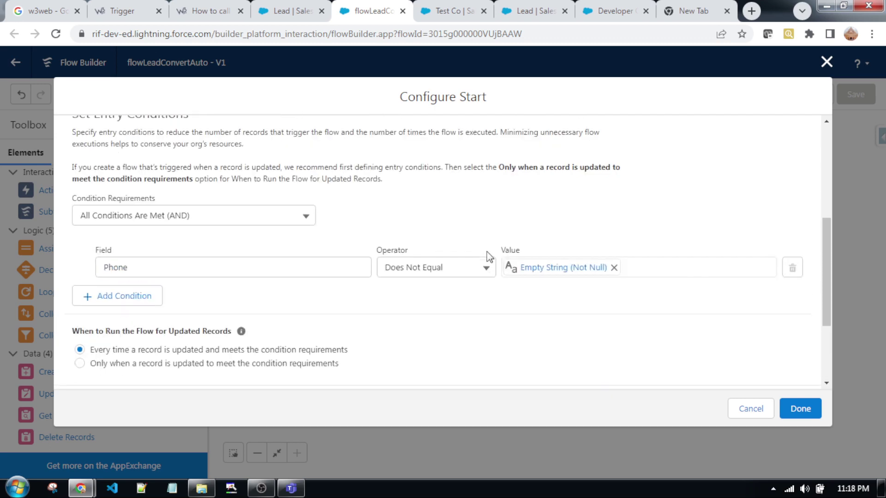
click(827, 61)
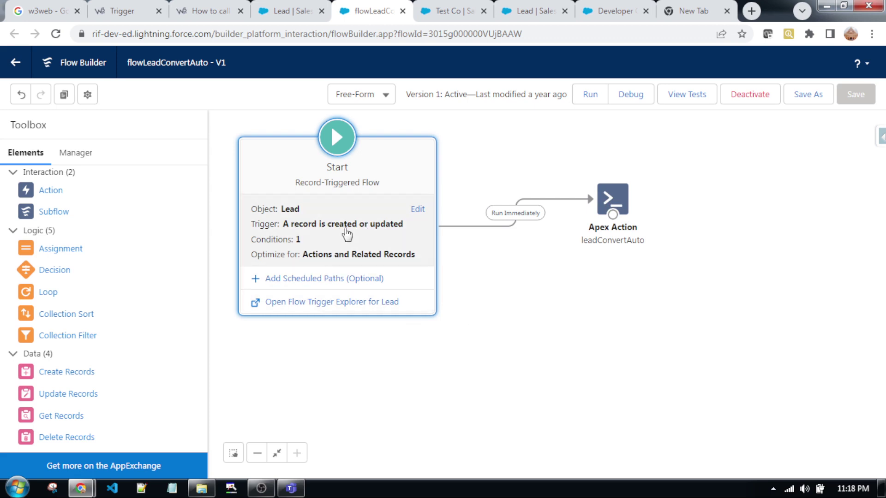
click(342, 250)
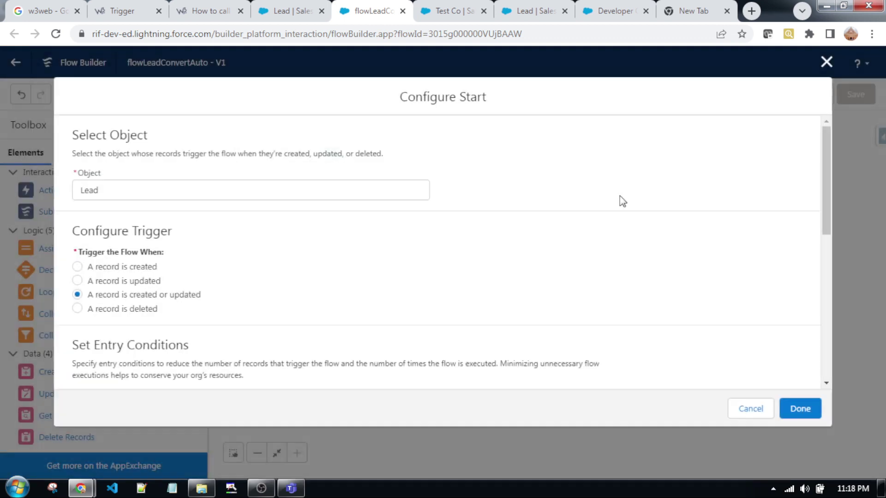
click(826, 62)
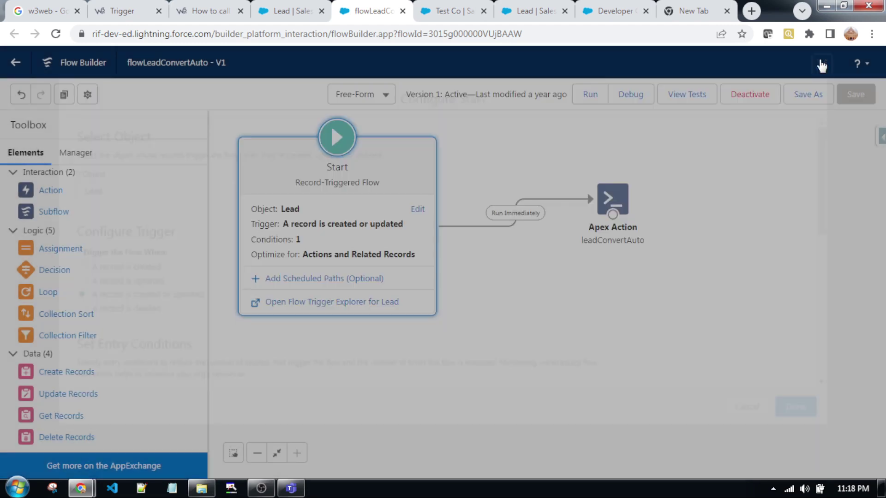
double_click(620, 199)
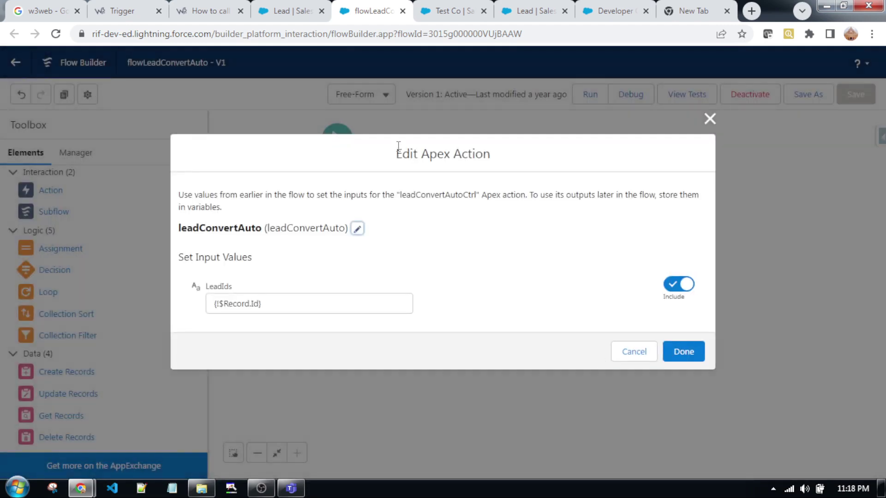
drag(398, 194, 477, 196)
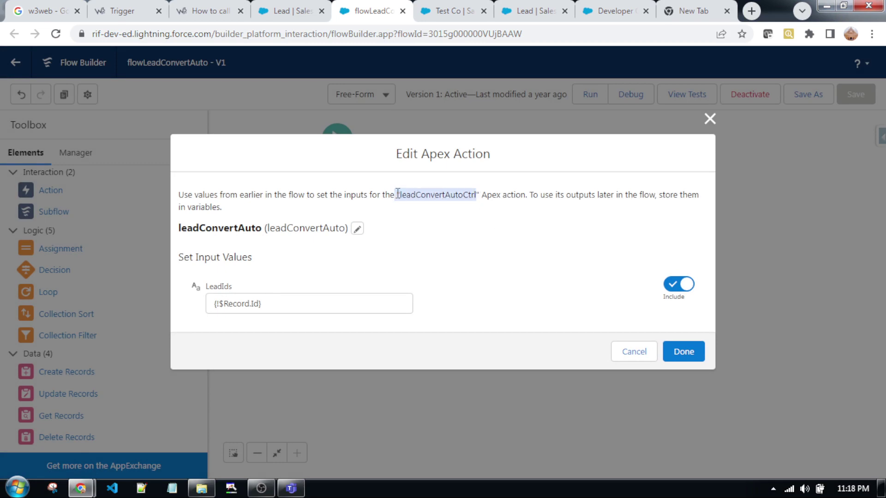
click(710, 118)
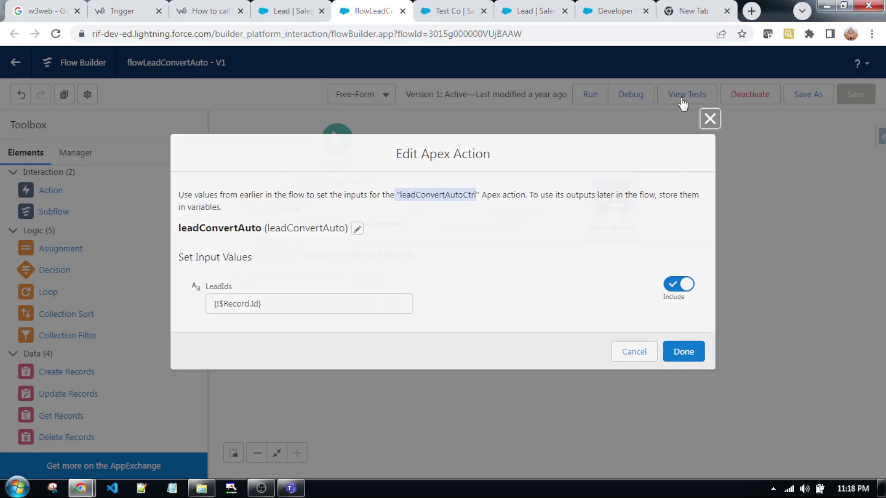
click(607, 12)
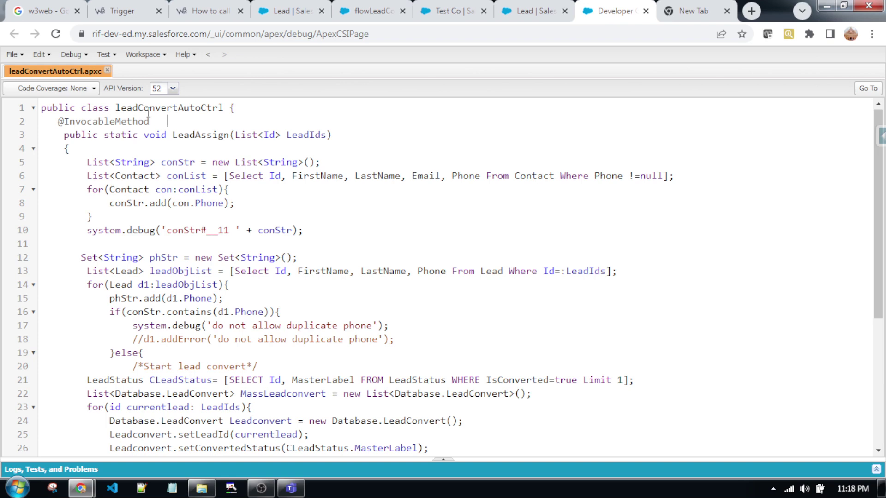
drag(121, 108, 259, 115)
click(299, 237)
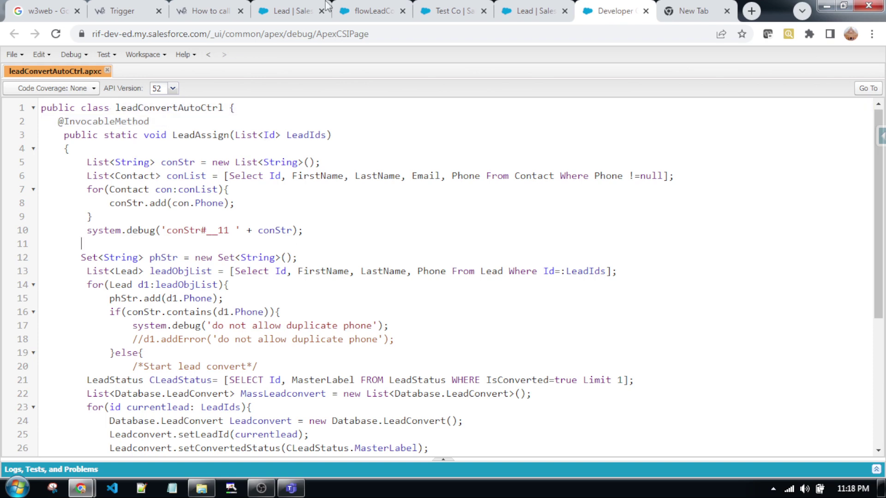
click(374, 10)
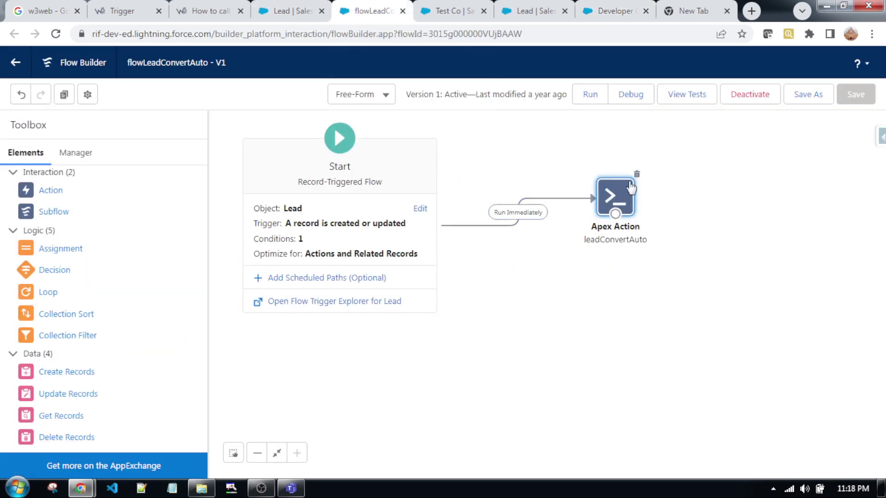
double_click(614, 199)
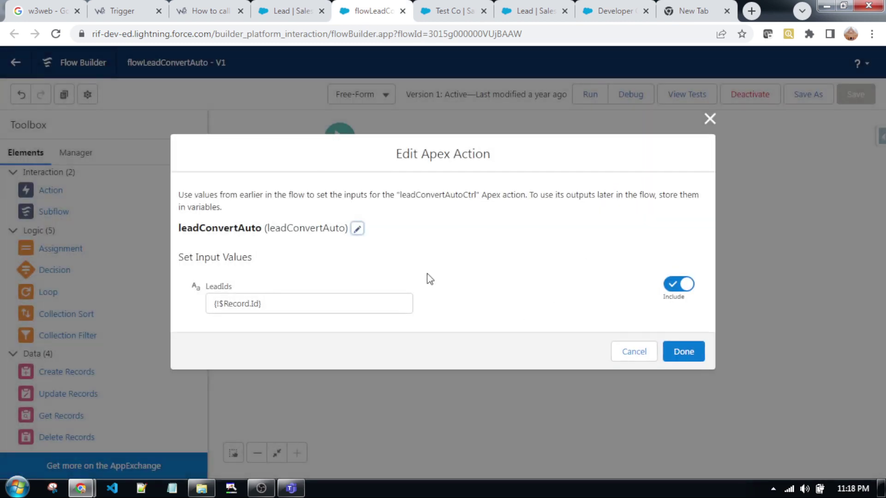
click(358, 229)
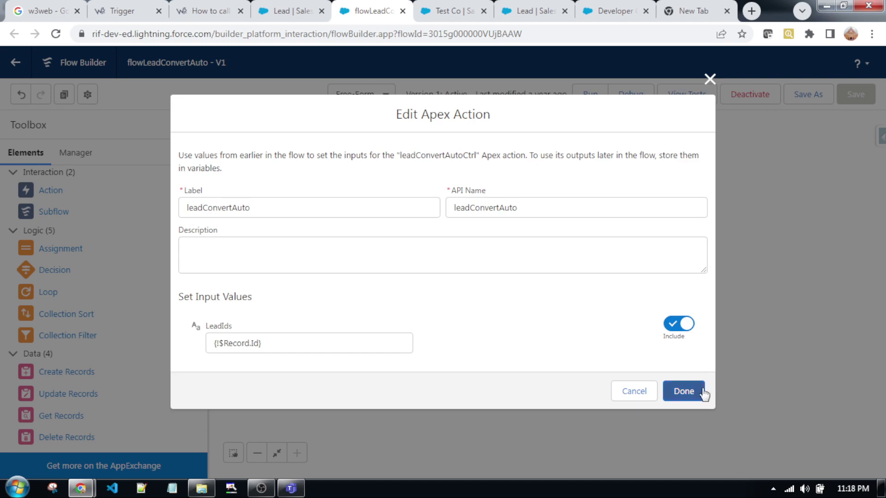
click(640, 395)
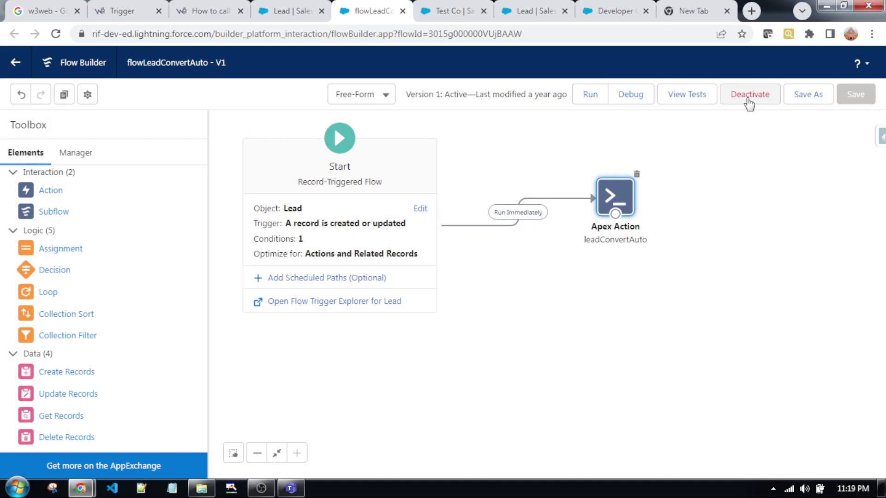
- Deselect the Apex Action and view Lead's Flow Triggers, where flowLeadConvertAuto is active
click(745, 247)
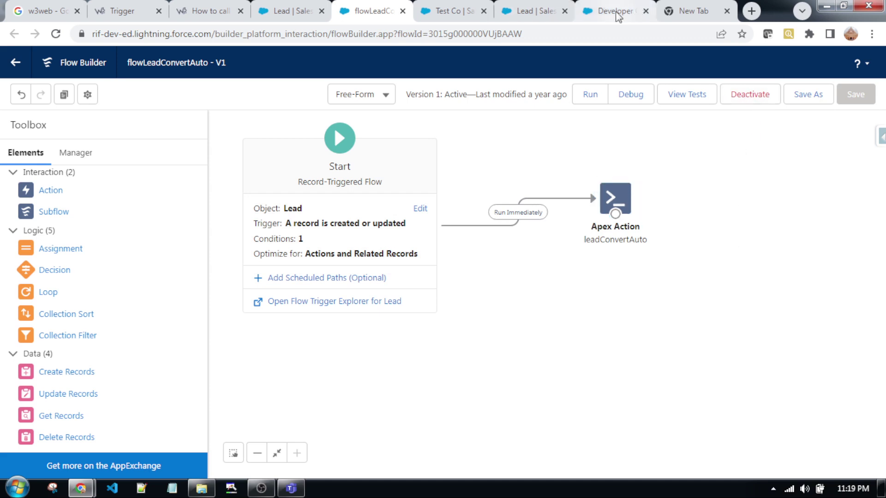
click(292, 9)
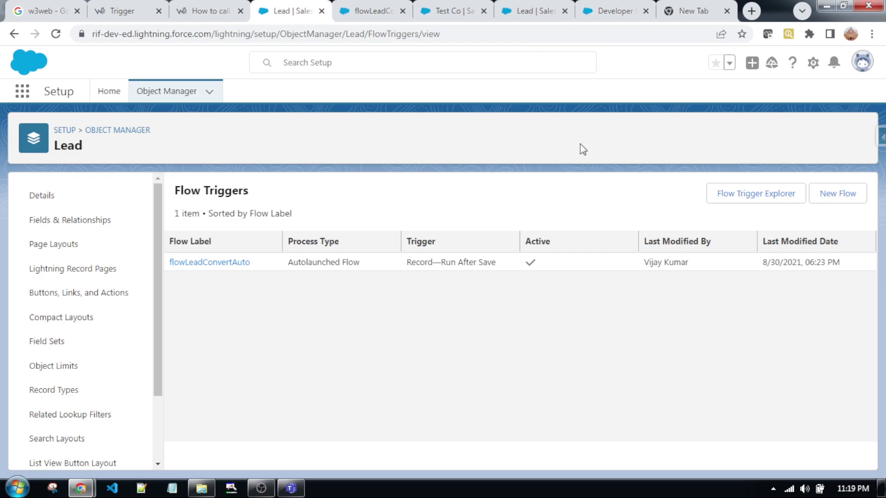
- Go back to the article and scroll to the leadConvertAutoCtrl.apxc Apex Class Controller code
click(208, 10)
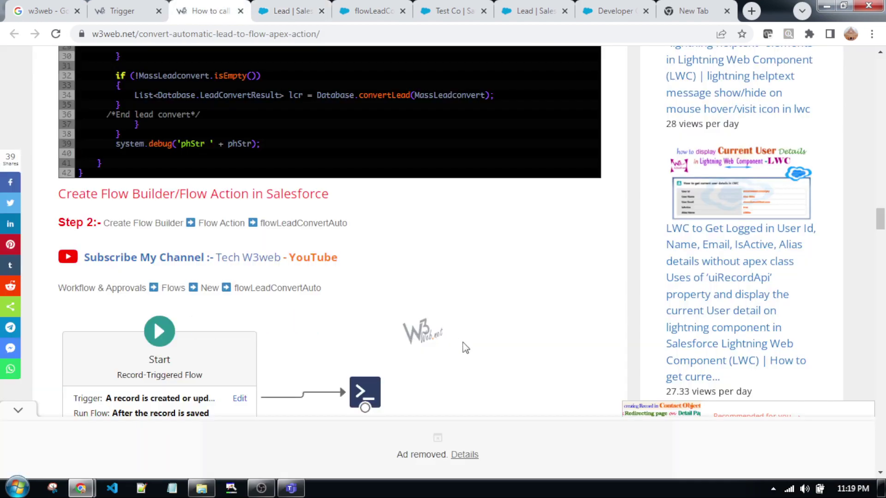
scroll(466, 348, up, 8)
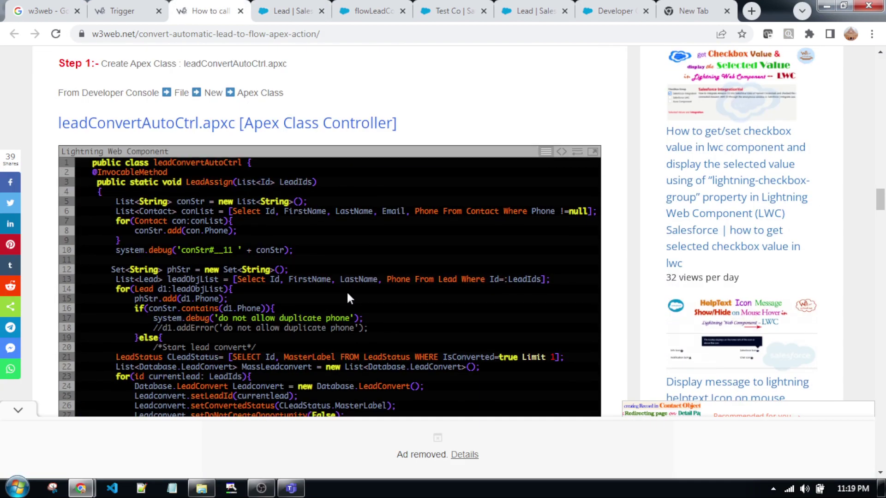
scroll(348, 294, down, 1)
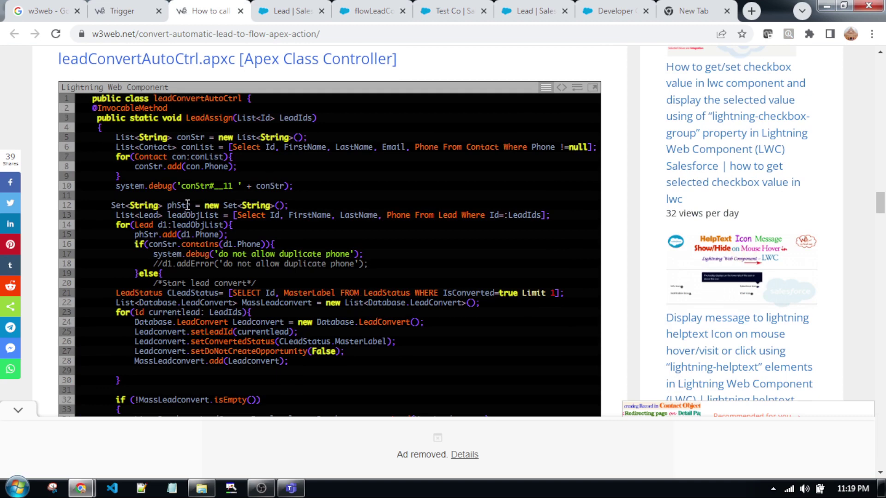
scroll(480, 322, down, 1)
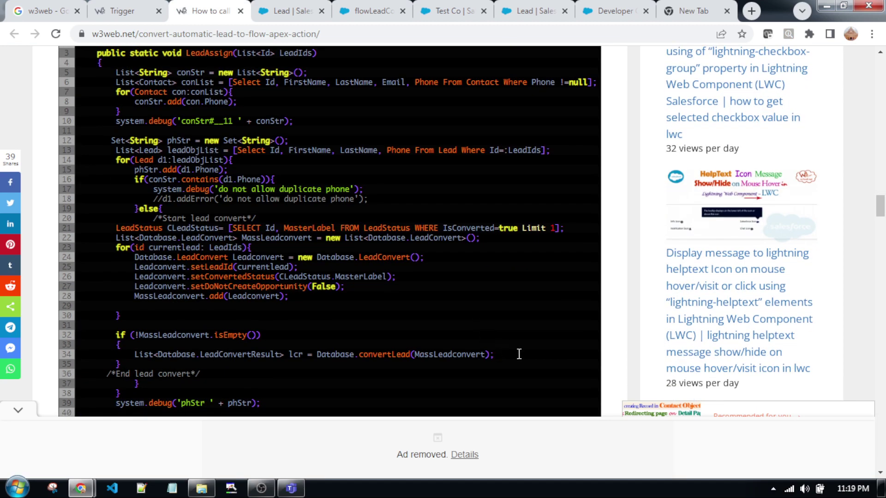
scroll(457, 345, down, 1)
scroll(467, 351, up, 2)
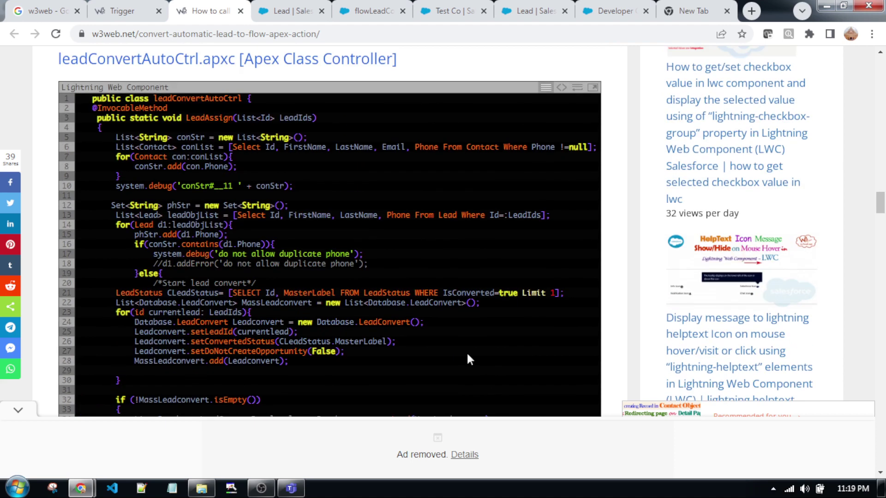